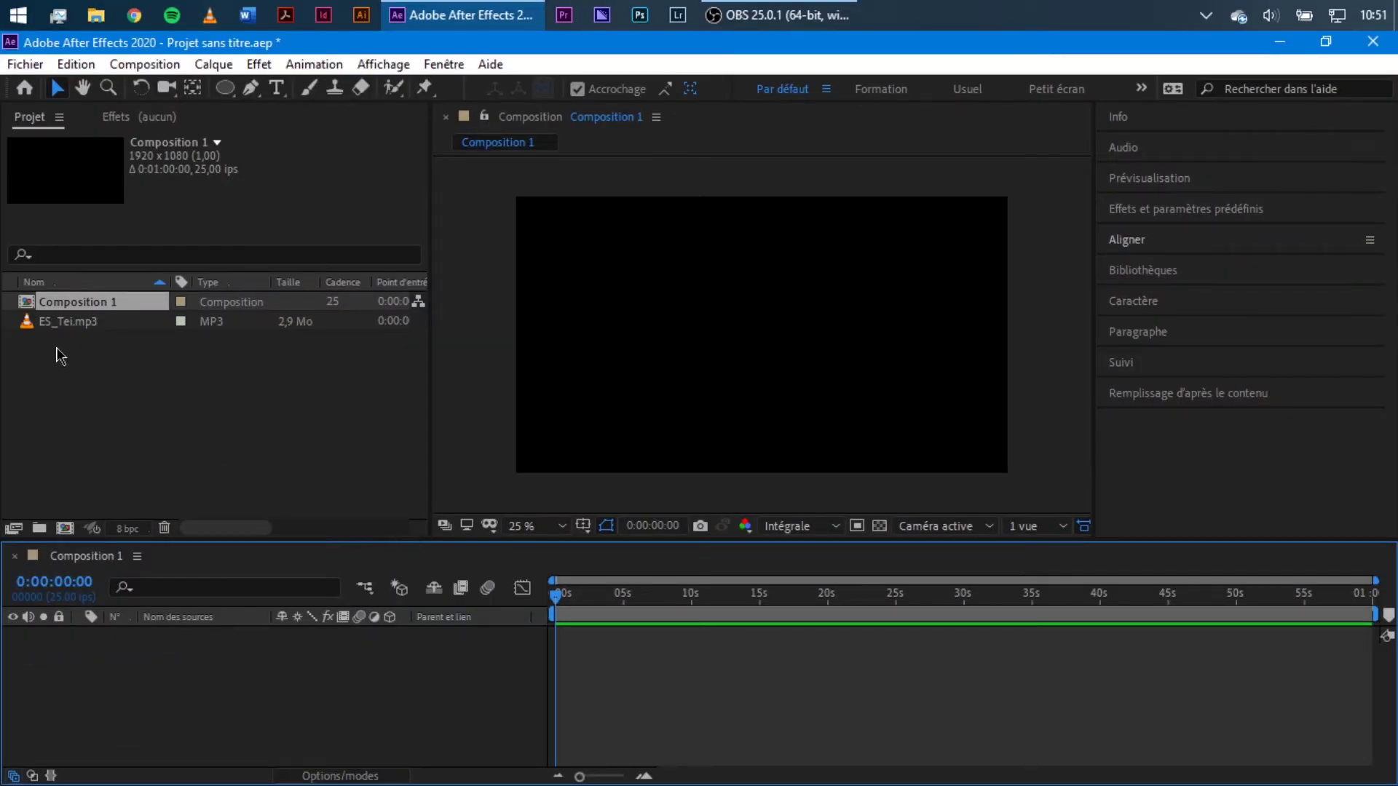
- Add the ES_Tei.mp3 audio file to Composition 1 as a layer
{"action": "left_click", "coordinate": [85, 325]}
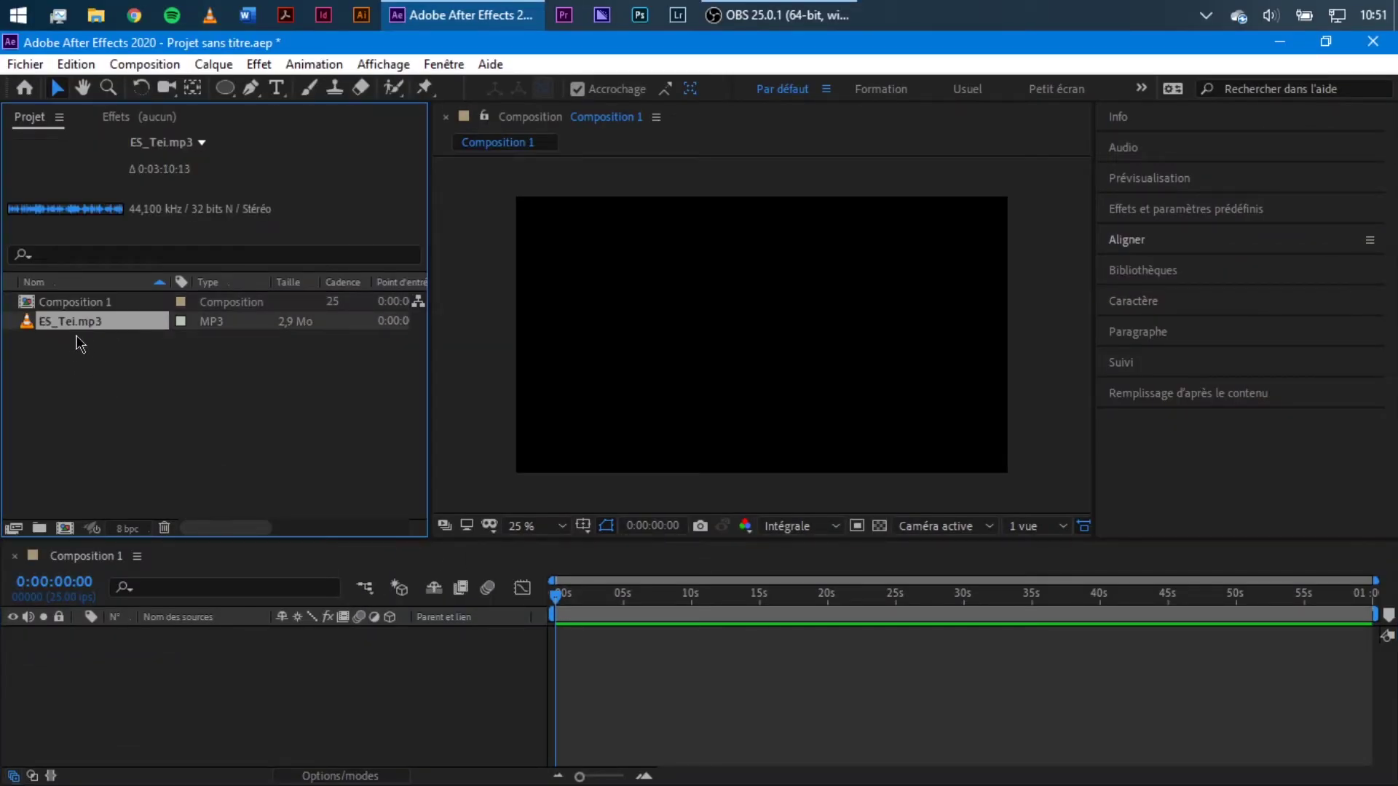
{"action": "left_click_drag", "start_coordinate": [59, 331], "coordinate": [193, 664]}
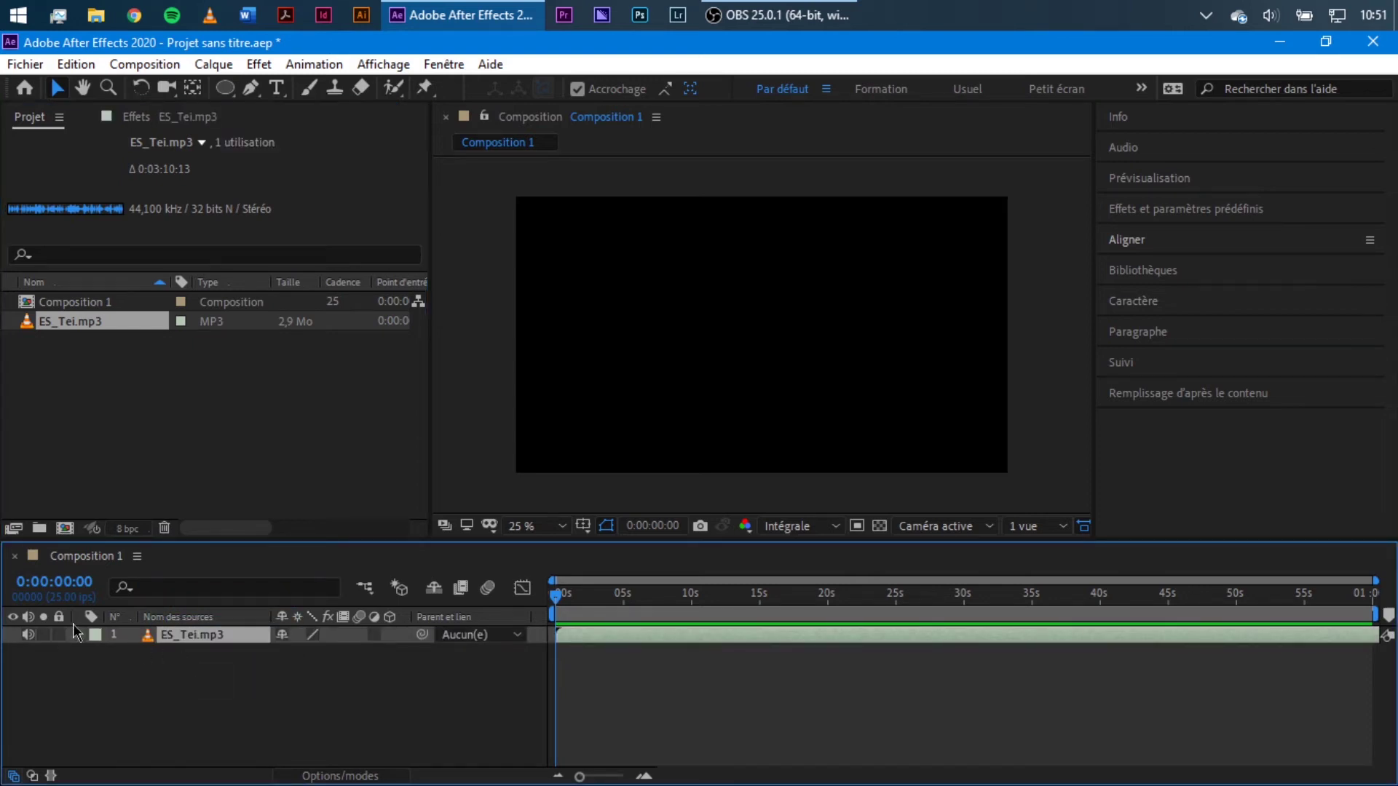
- Create a black 1920 x 1080 px solid layer named Noir uni 1 in Composition 1
{"action": "right_click", "coordinate": [241, 684]}
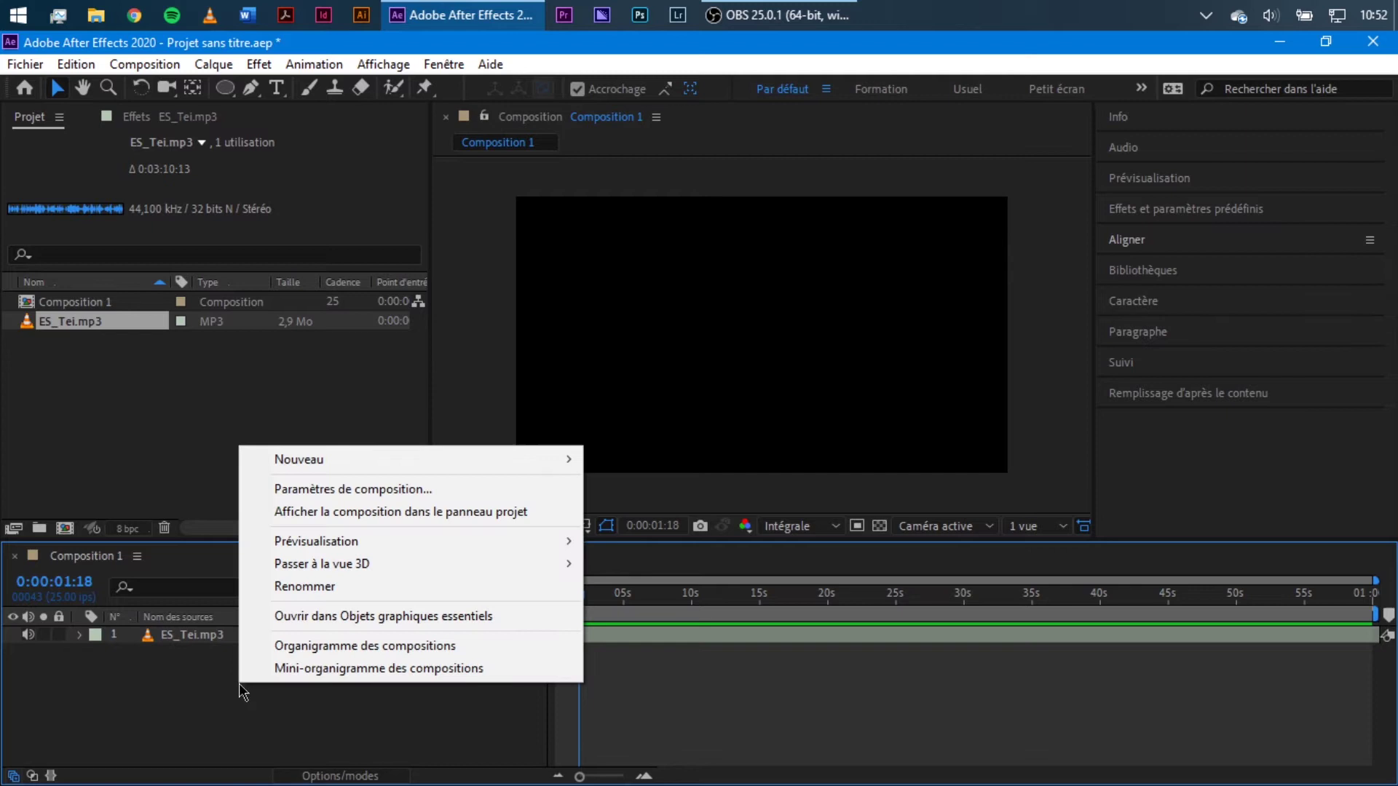
{"action": "mouse_move", "coordinate": [446, 462]}
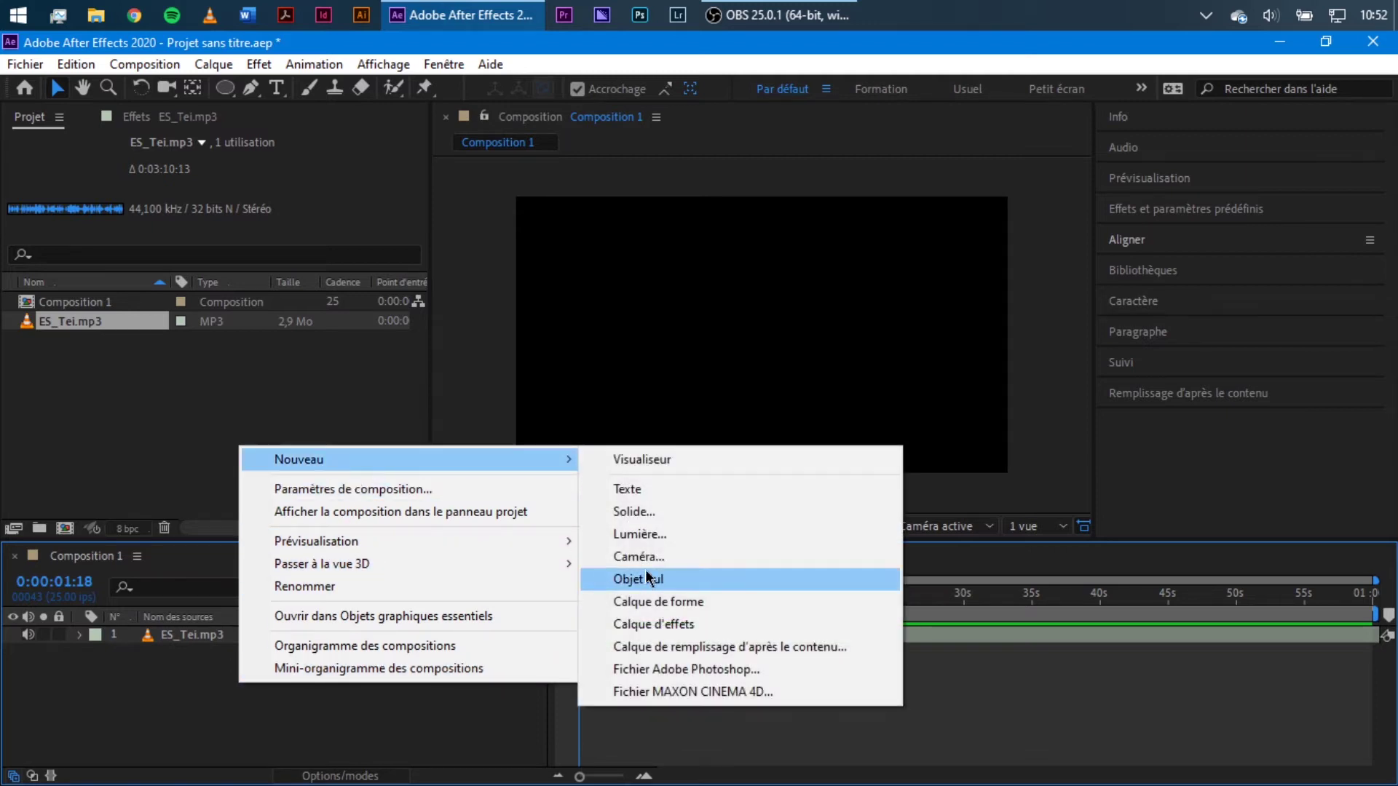
{"action": "left_click", "coordinate": [650, 512]}
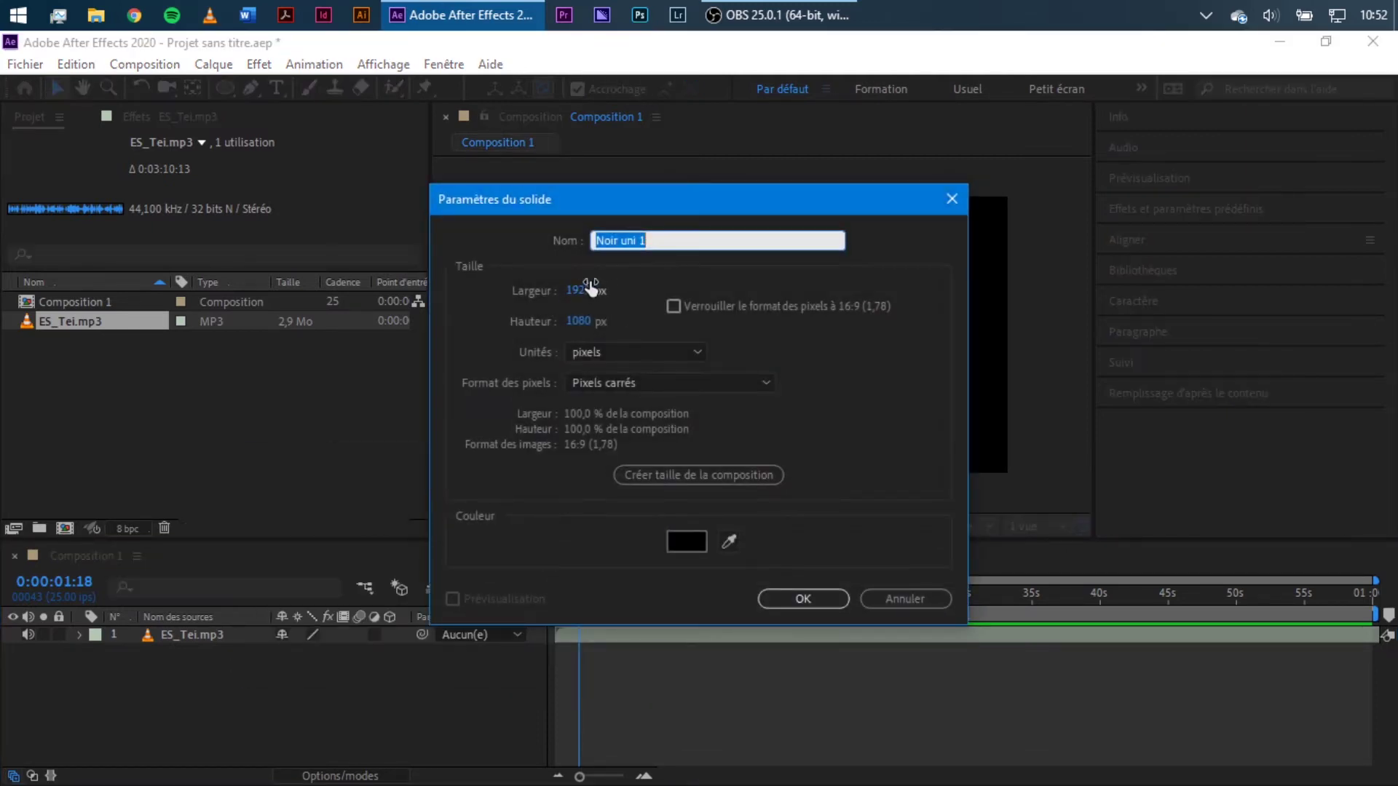
{"action": "left_click", "coordinate": [675, 225]}
{"action": "left_click_drag", "start_coordinate": [606, 221], "coordinate": [158, 331]}
{"action": "left_click_drag", "start_coordinate": [413, 302], "coordinate": [765, 146]}
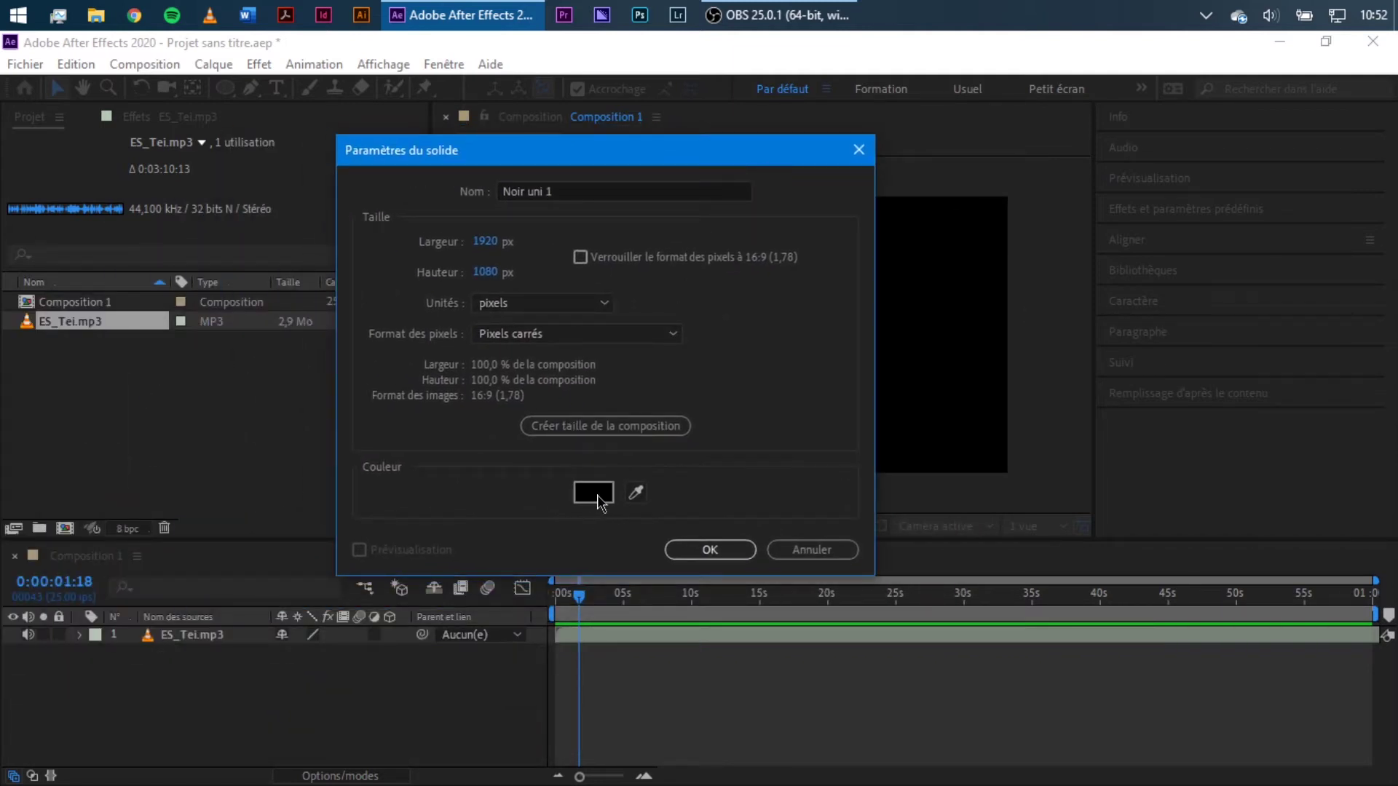
{"action": "left_click", "coordinate": [710, 550]}
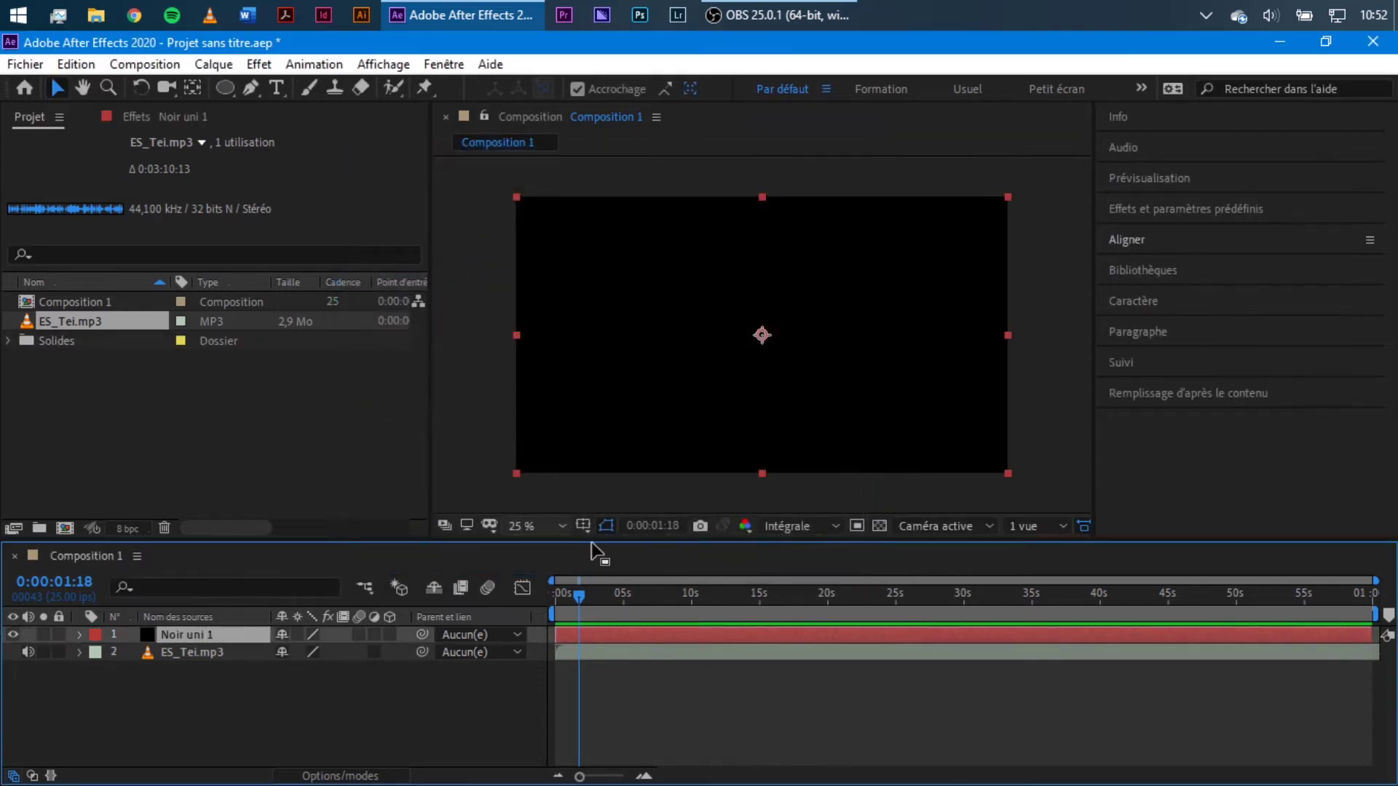
- Find the Spectre audio effect, apply it to the black solid, and set its Calque audio to ES_Tei.mp3
{"action": "left_click", "coordinate": [1191, 212]}
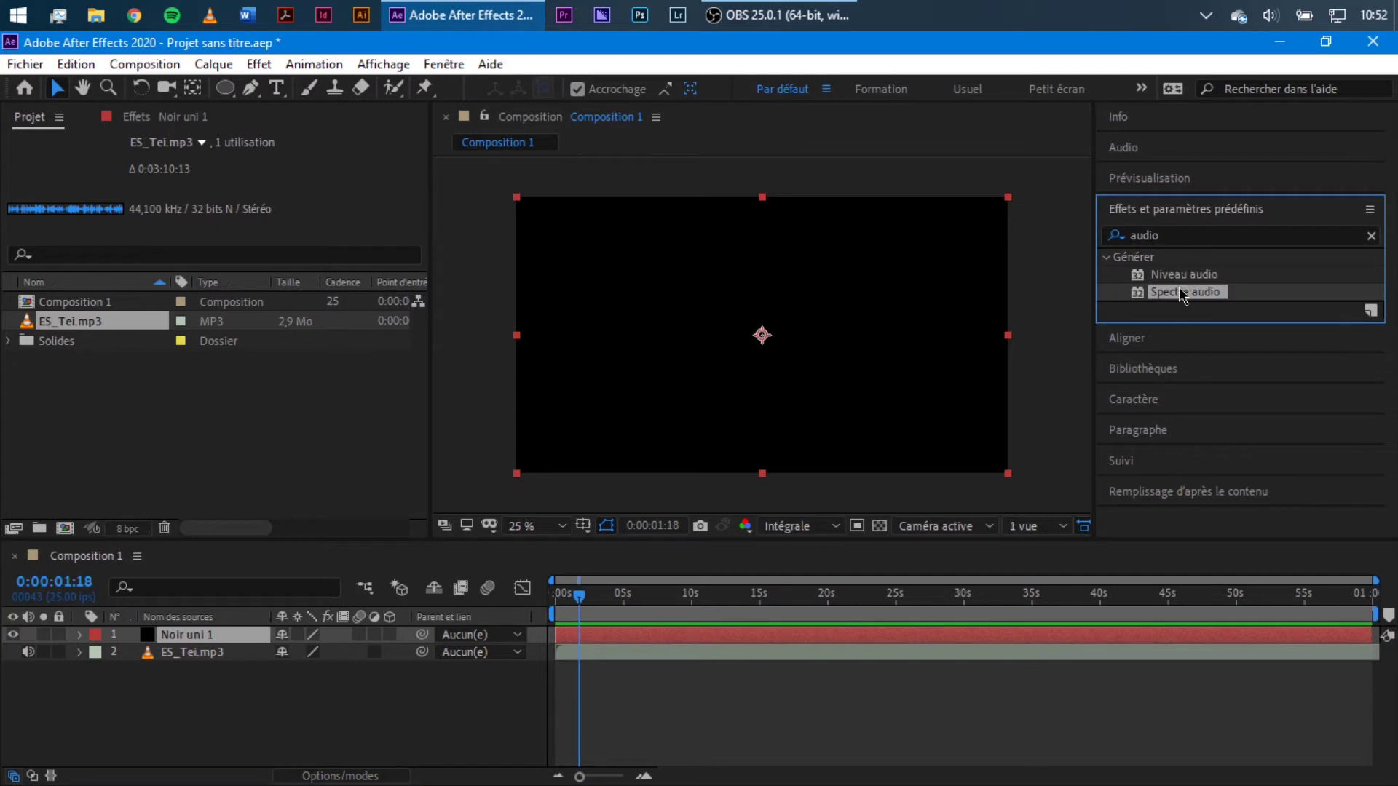
{"action": "left_click_drag", "start_coordinate": [1180, 295], "coordinate": [200, 638]}
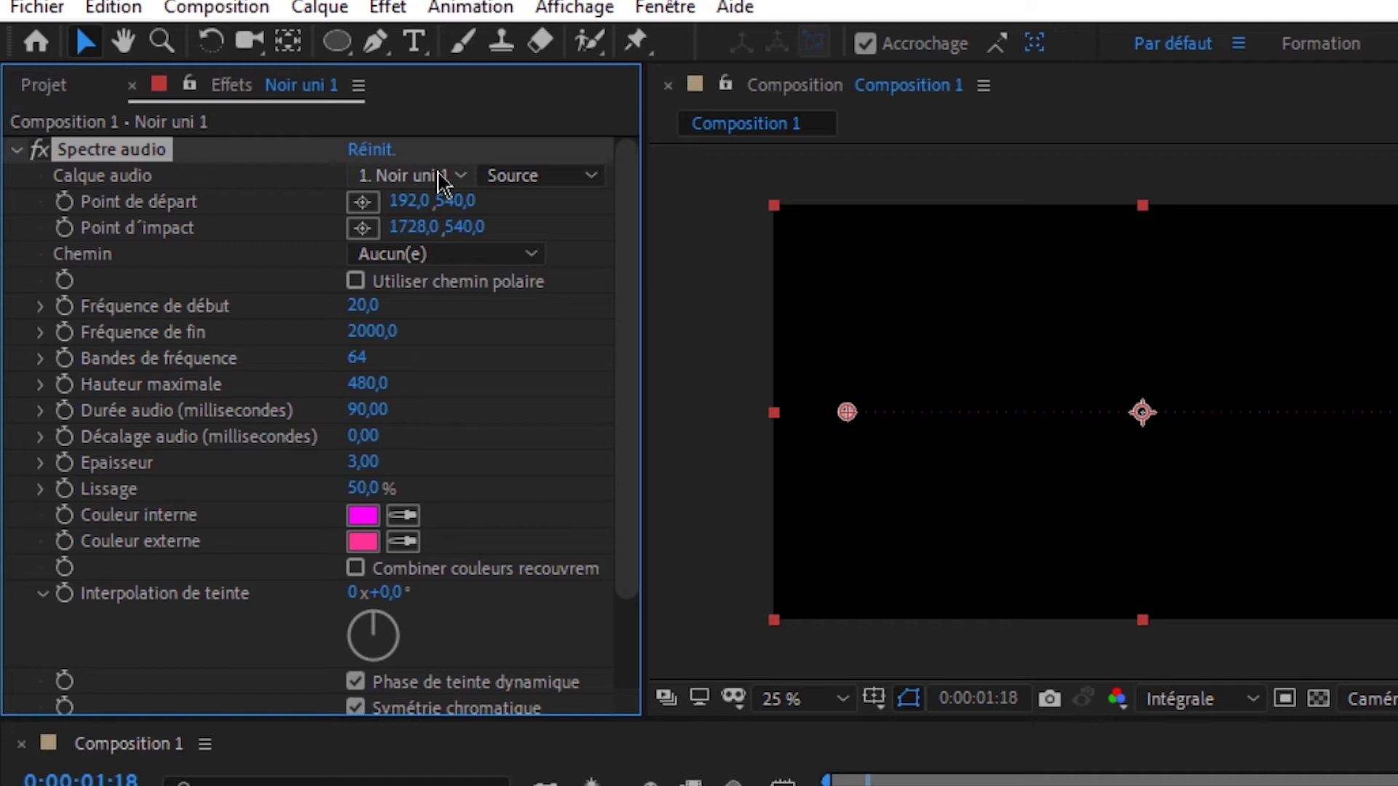
{"action": "left_click", "coordinate": [440, 182]}
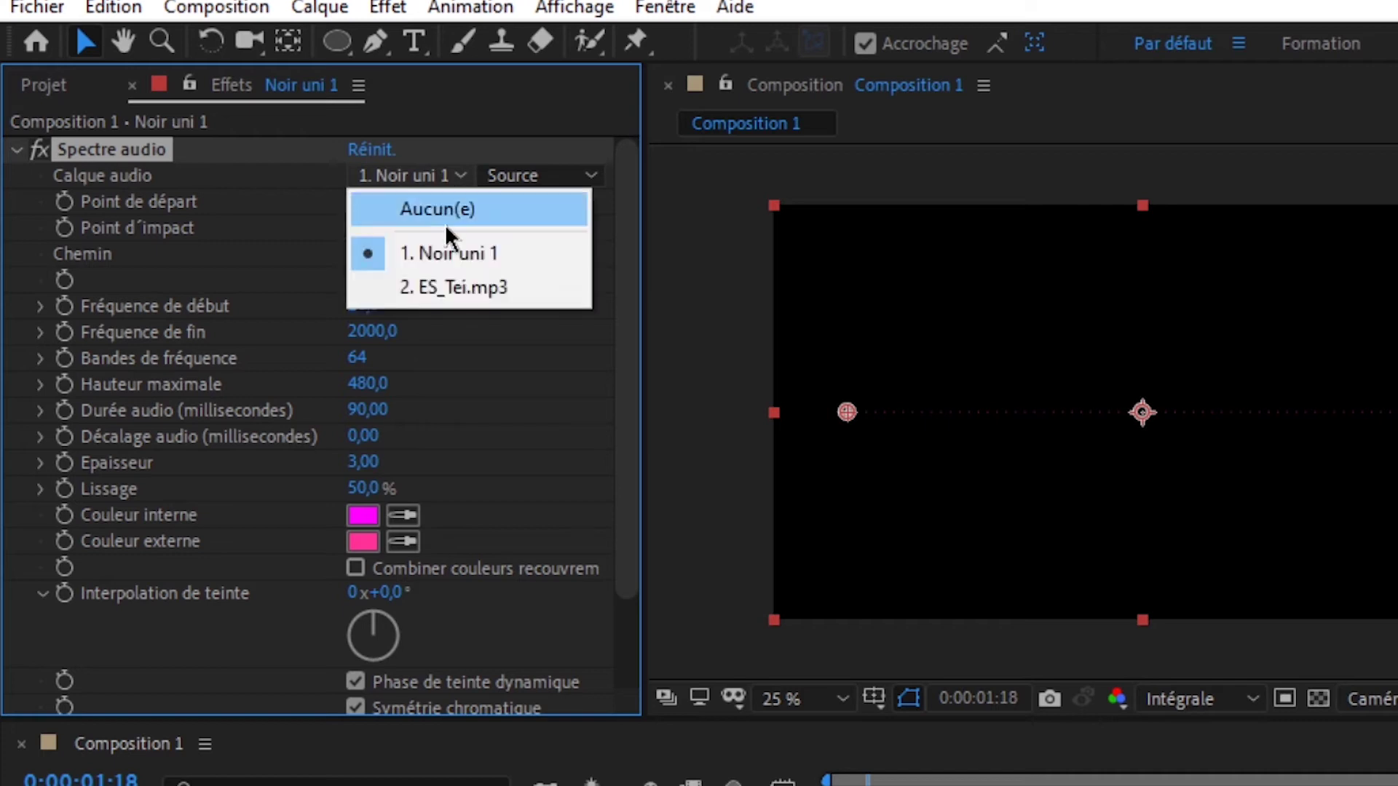
{"action": "left_click", "coordinate": [442, 288]}
- Try repositioning the spectrum's Point de départ to about 172, 264 and its Point d'impact to about 1634, 212
{"action": "left_click_drag", "start_coordinate": [642, 299], "coordinate": [737, 299]}
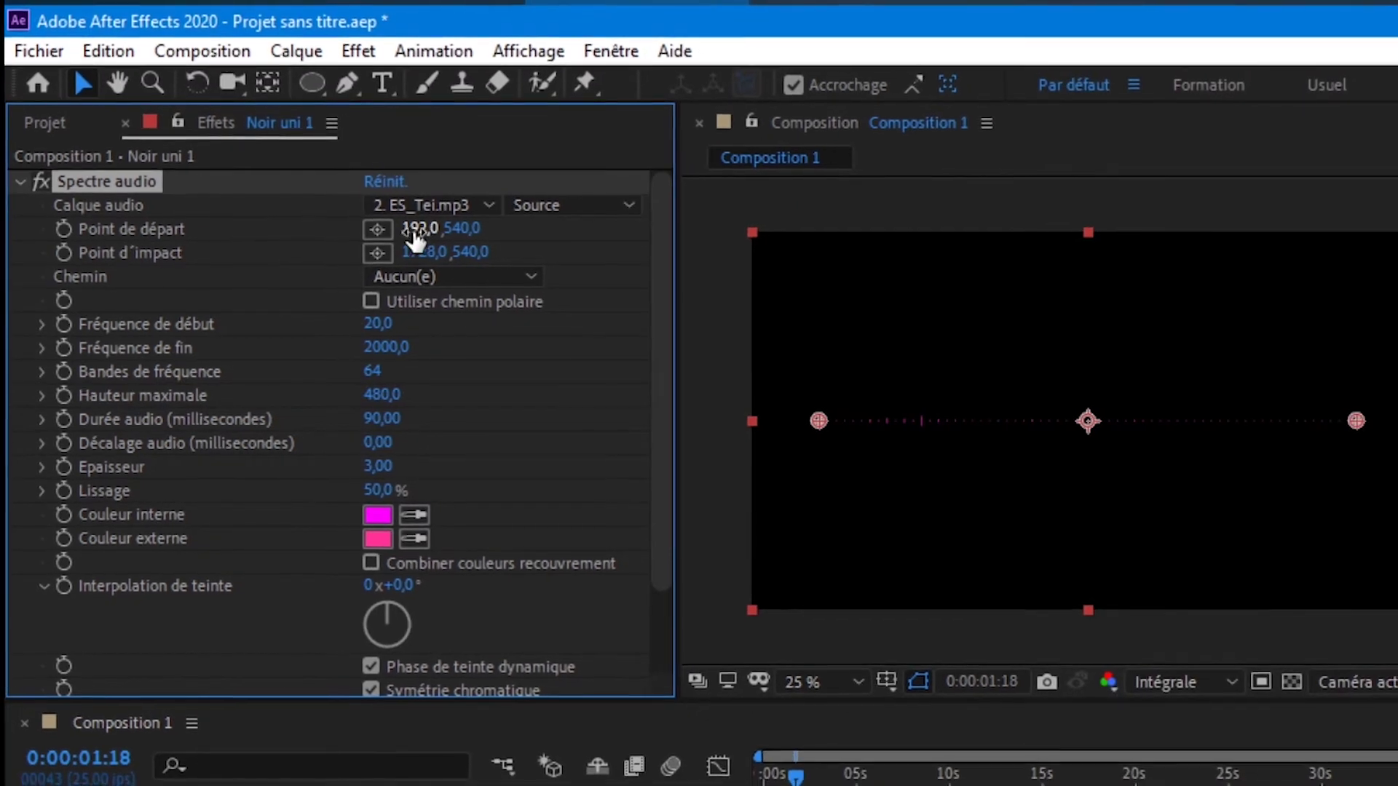
{"action": "left_click", "coordinate": [374, 235]}
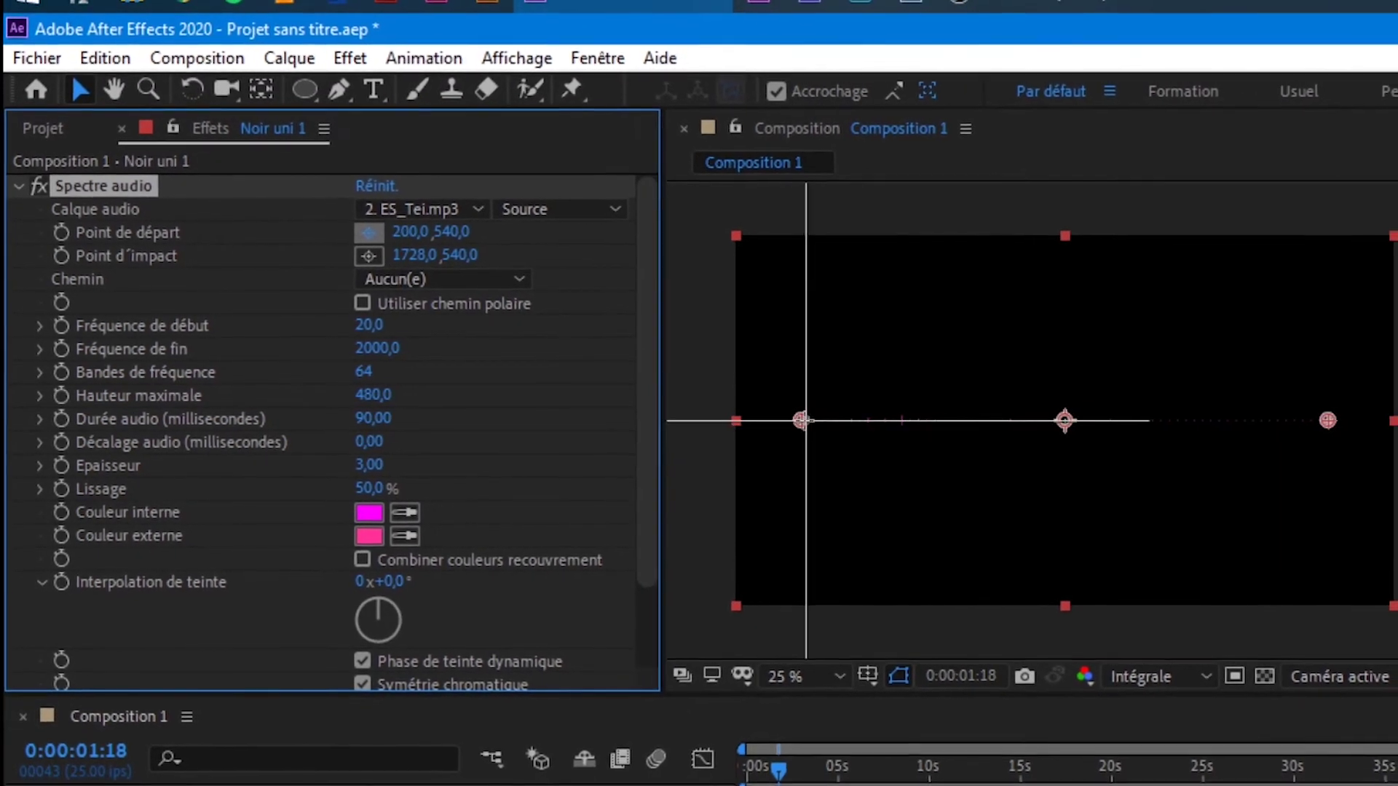
{"action": "left_click", "coordinate": [787, 329]}
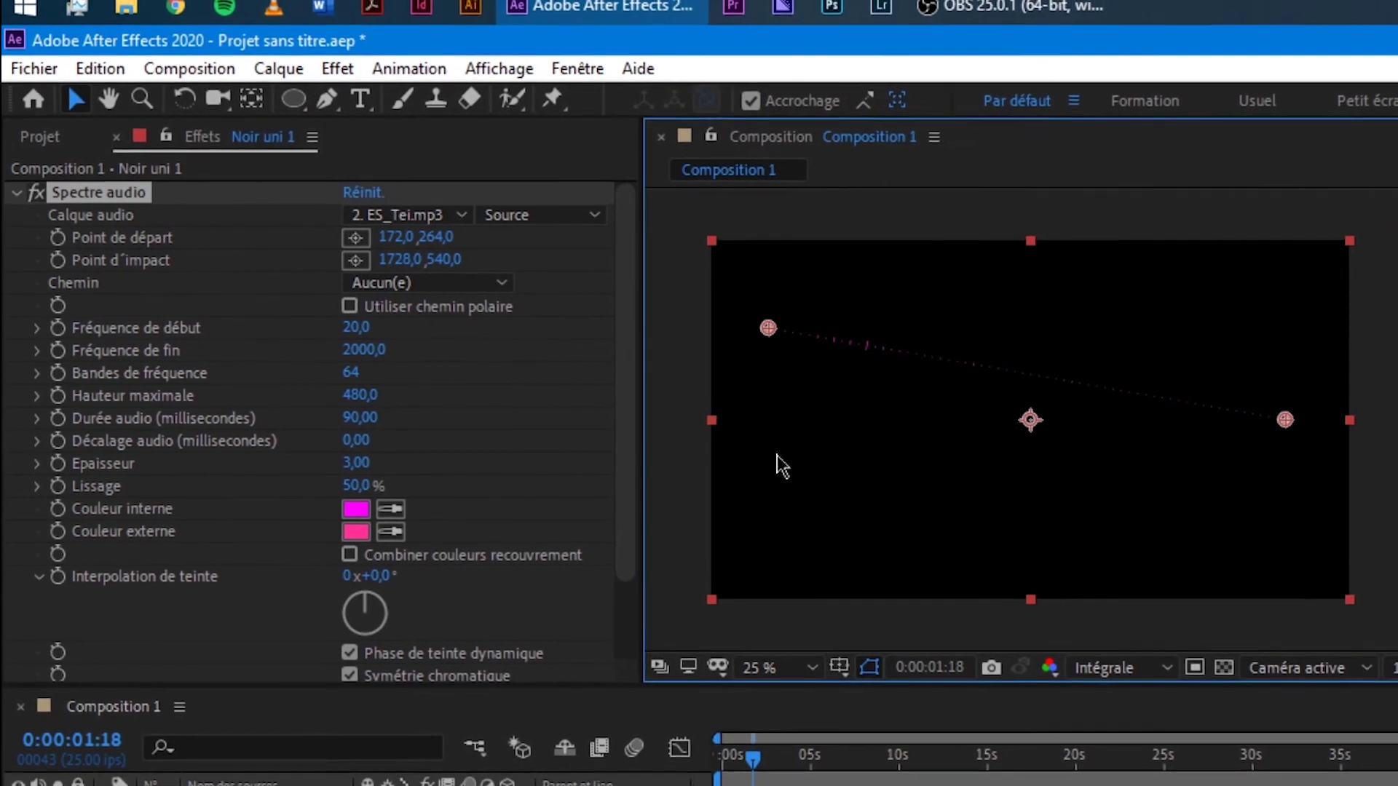
{"action": "left_click", "coordinate": [355, 260]}
{"action": "left_click", "coordinate": [1174, 313]}
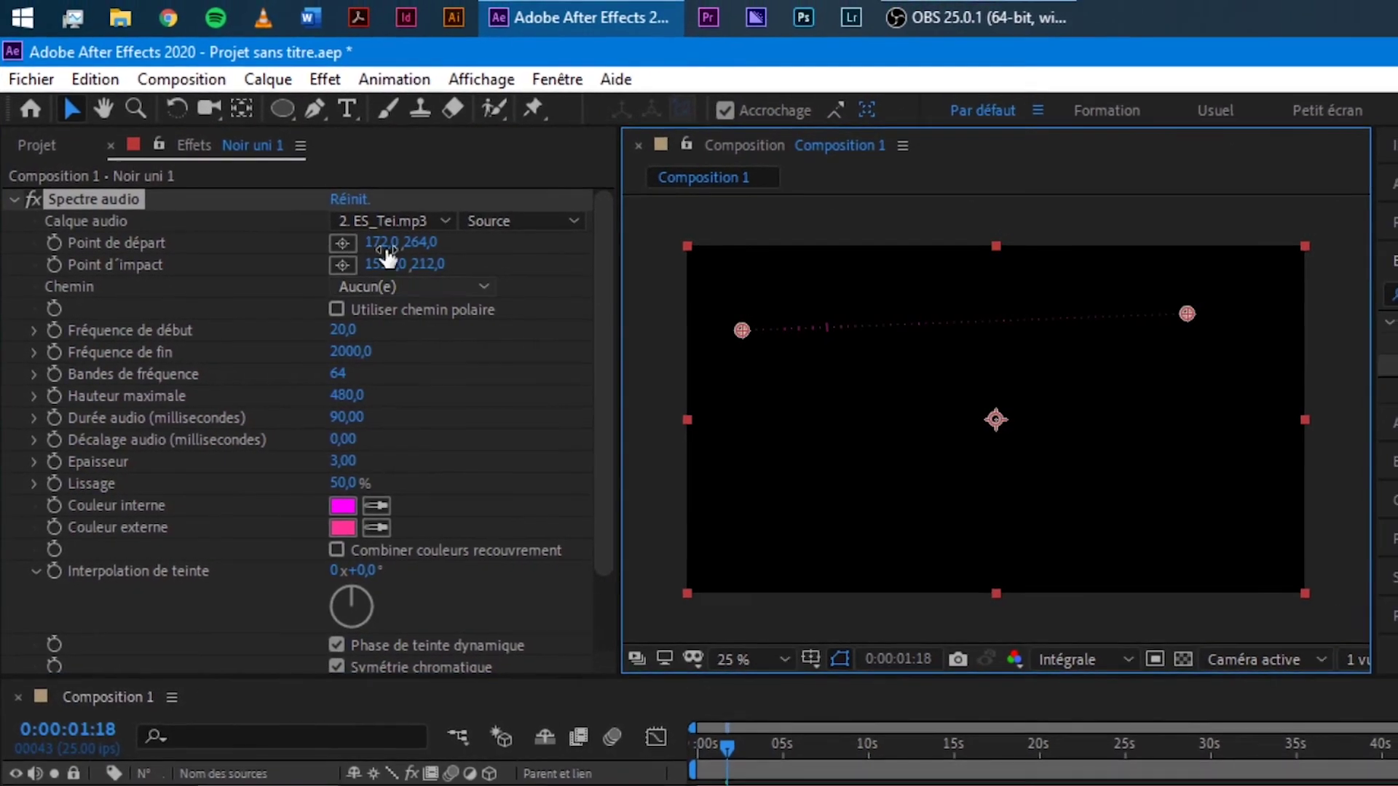
{"action": "left_click_drag", "start_coordinate": [120, 284], "coordinate": [409, 290]}
{"action": "left_click_drag", "start_coordinate": [380, 243], "coordinate": [359, 313]}
- Undo the changes to the spectrum's start and end points
{"action": "key", "text": "ctrl+z"}
{"action": "key", "text": "ctrl+z"}
{"action": "key", "text": "ctrl+z"}
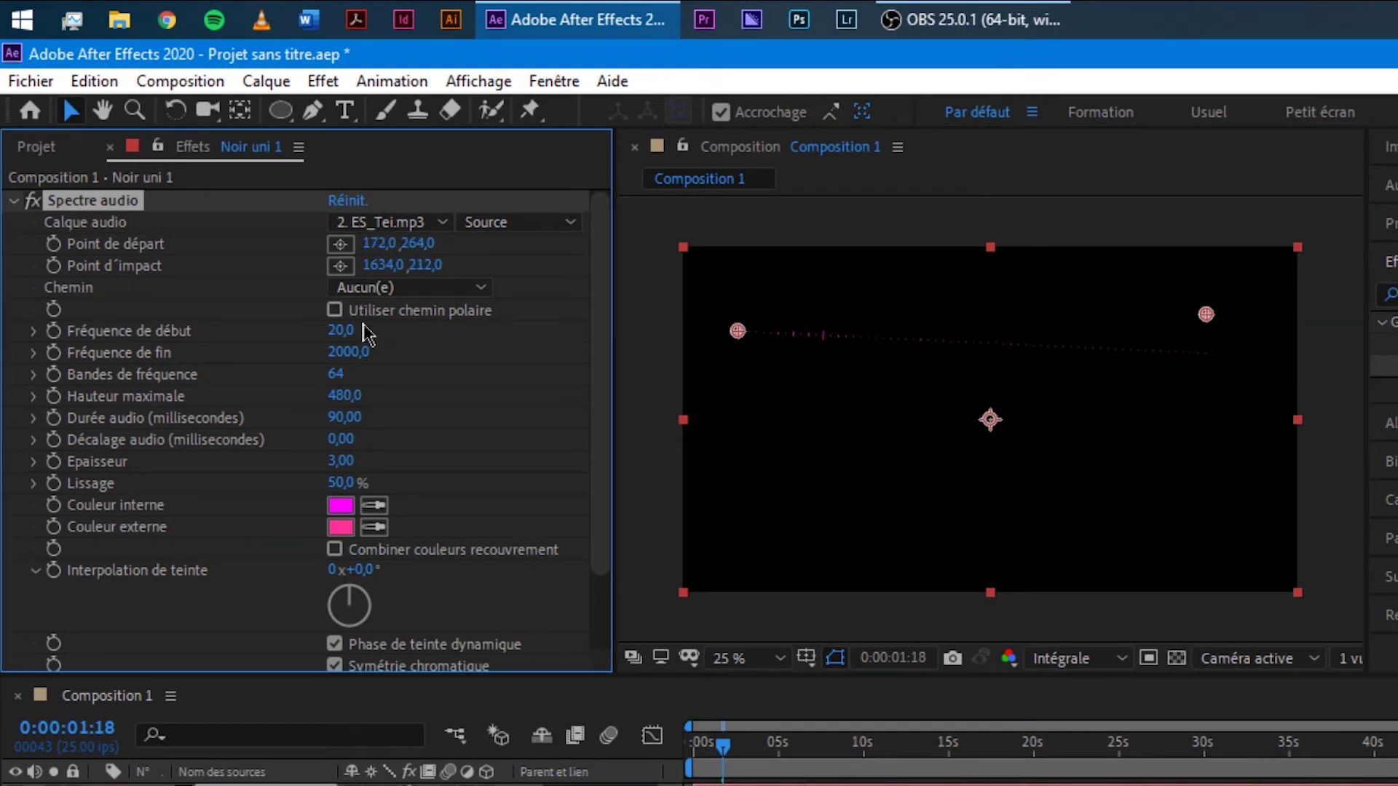
{"action": "key", "text": "ctrl+z"}
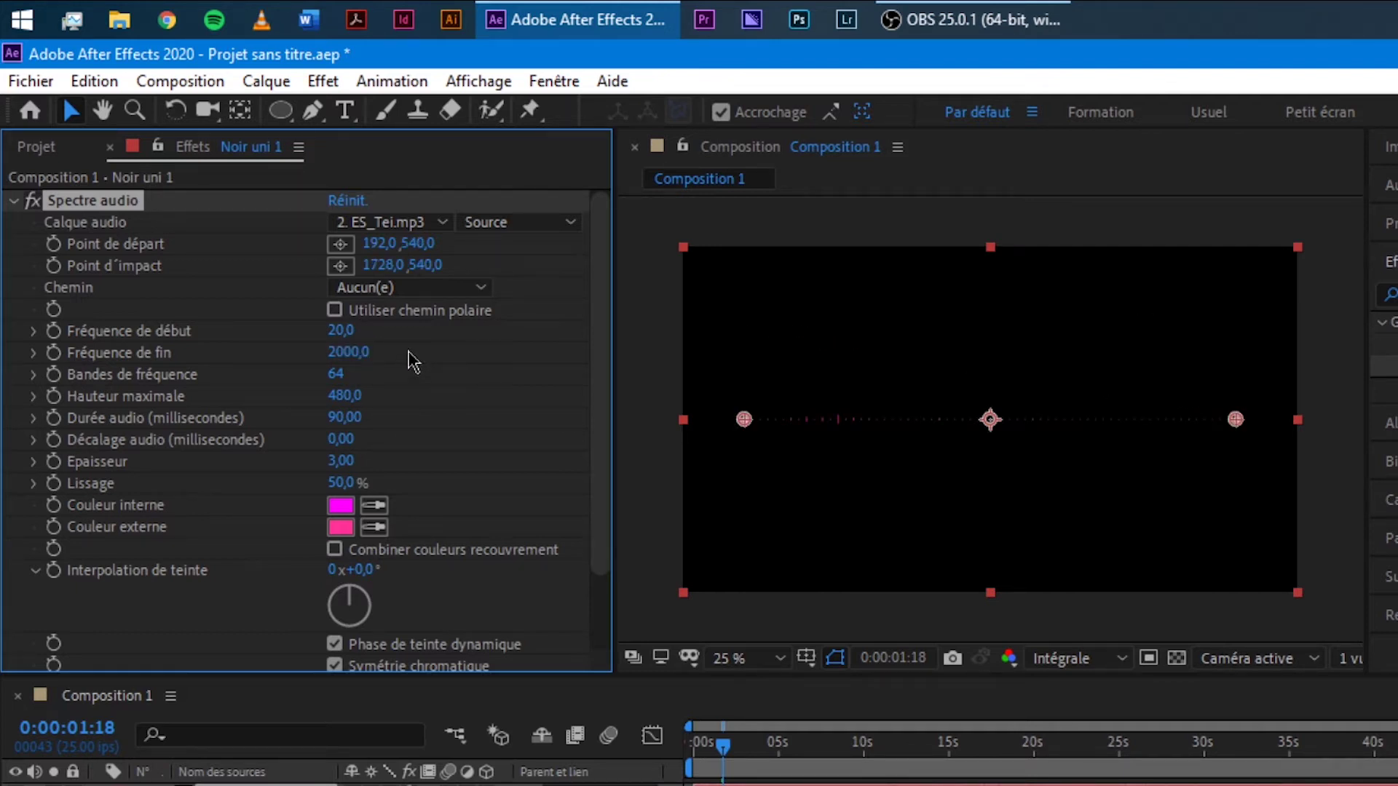
- Draw a circular mask on the black solid with the Ellipse tool and centre it in the composition
{"action": "left_click", "coordinate": [417, 293]}
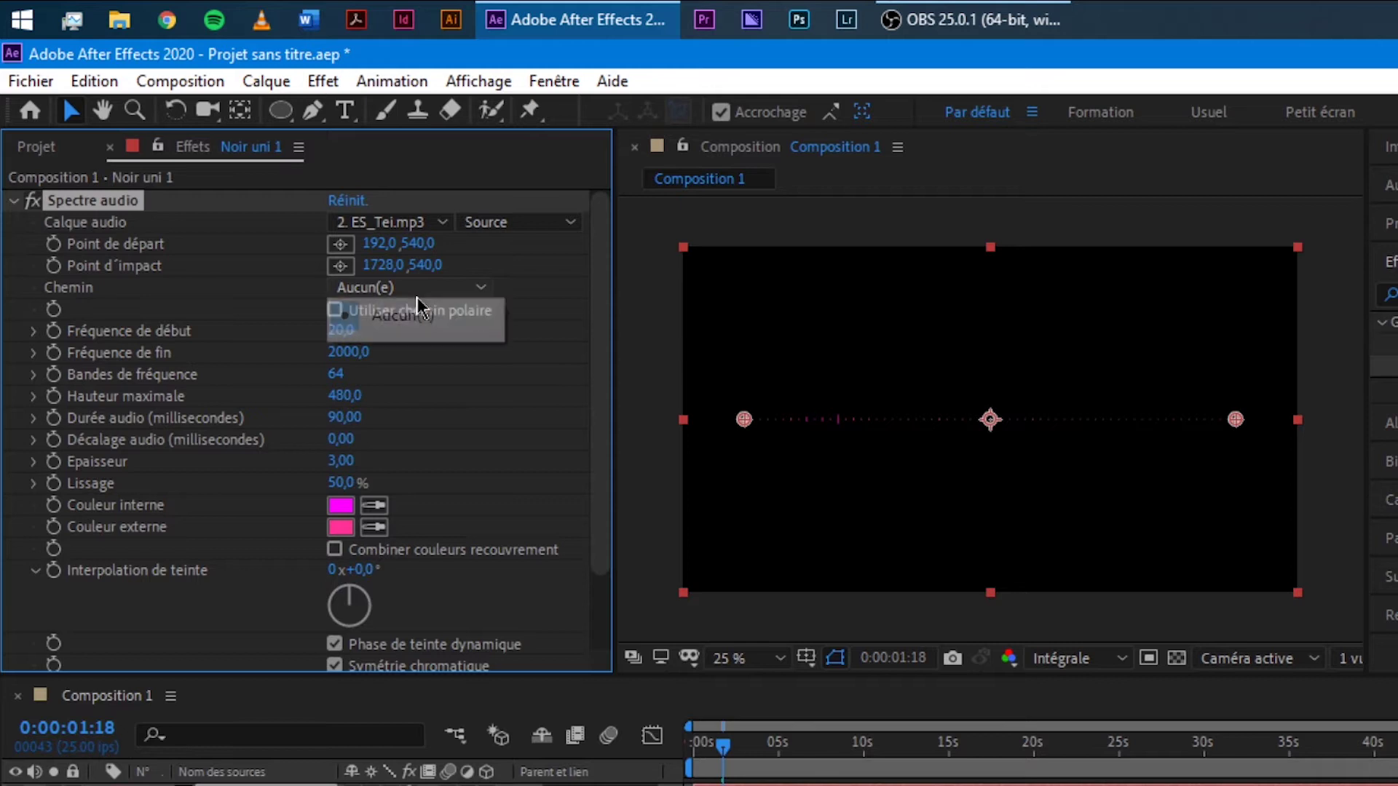
{"action": "left_click", "coordinate": [280, 111]}
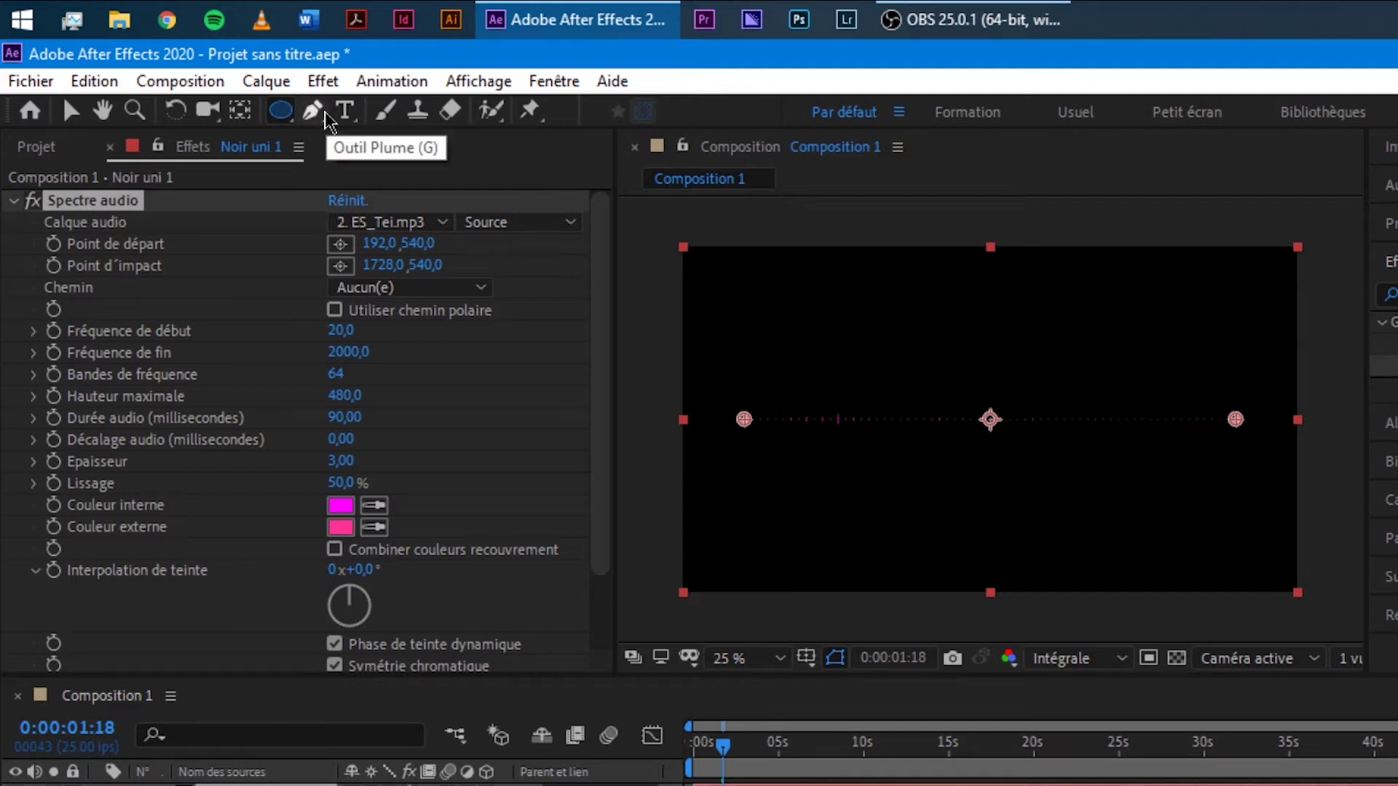
{"action": "left_click_drag", "start_coordinate": [849, 321], "coordinate": [1107, 501]}
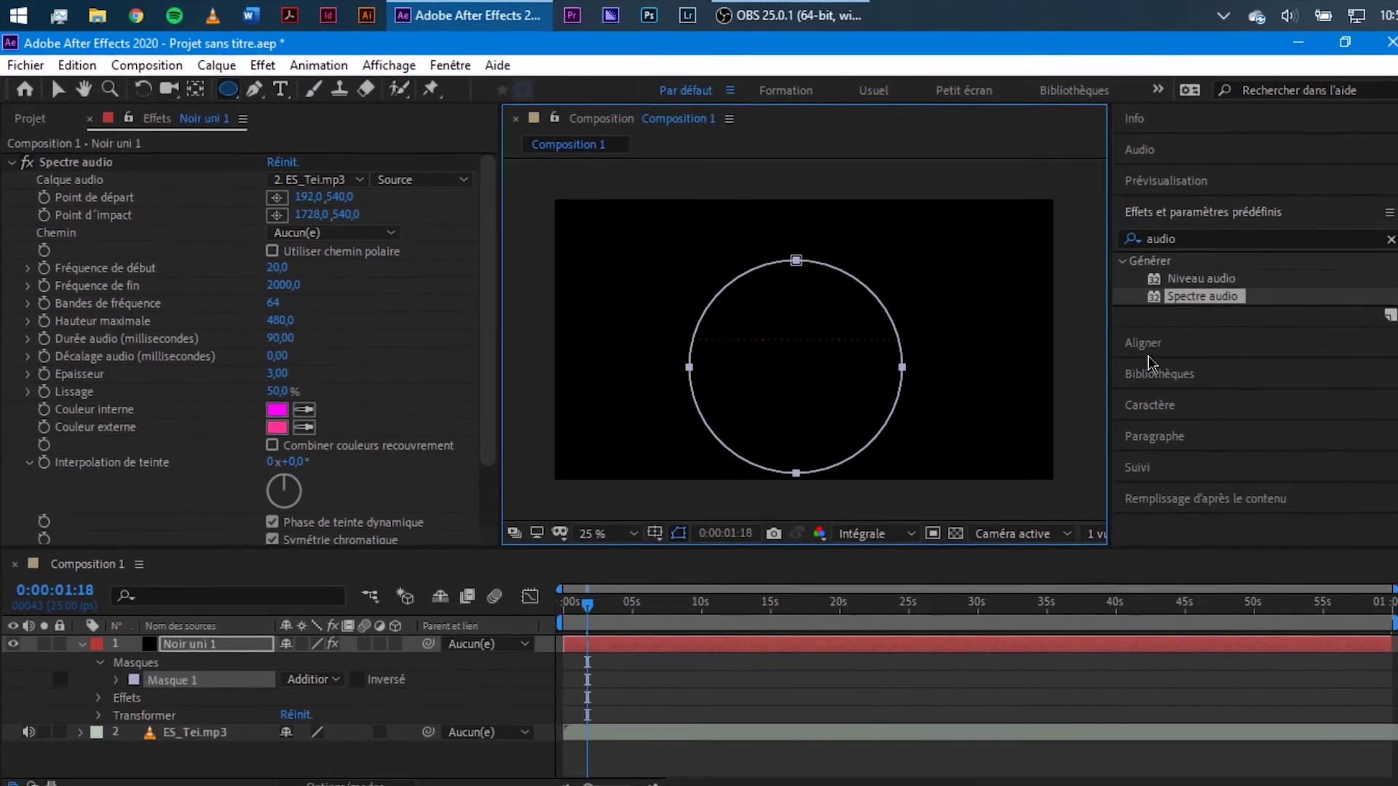
{"action": "left_click", "coordinate": [1148, 357]}
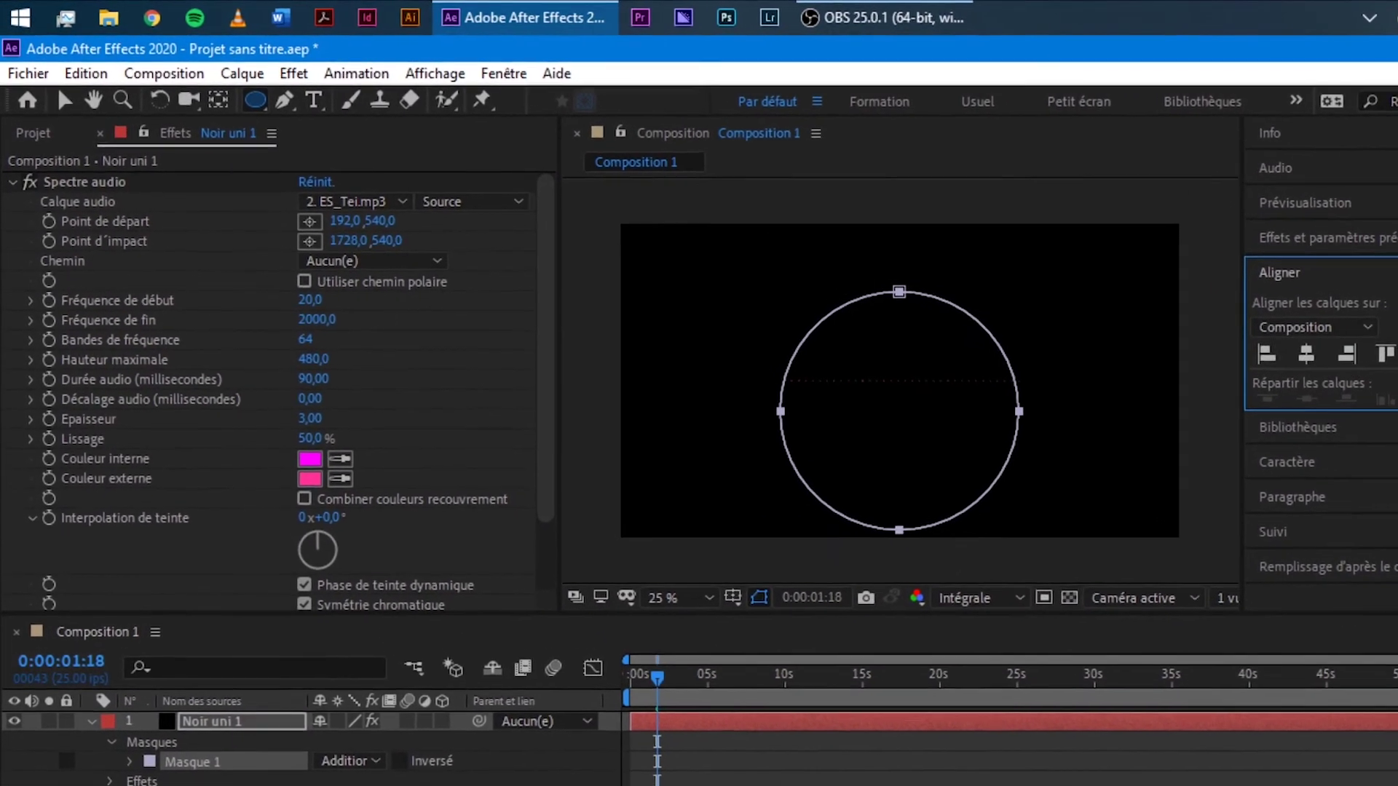
- Set the spectrum's Chemin to Masque 1 and preview the circular result at 0:00:12:08
{"action": "left_click", "coordinate": [368, 261]}
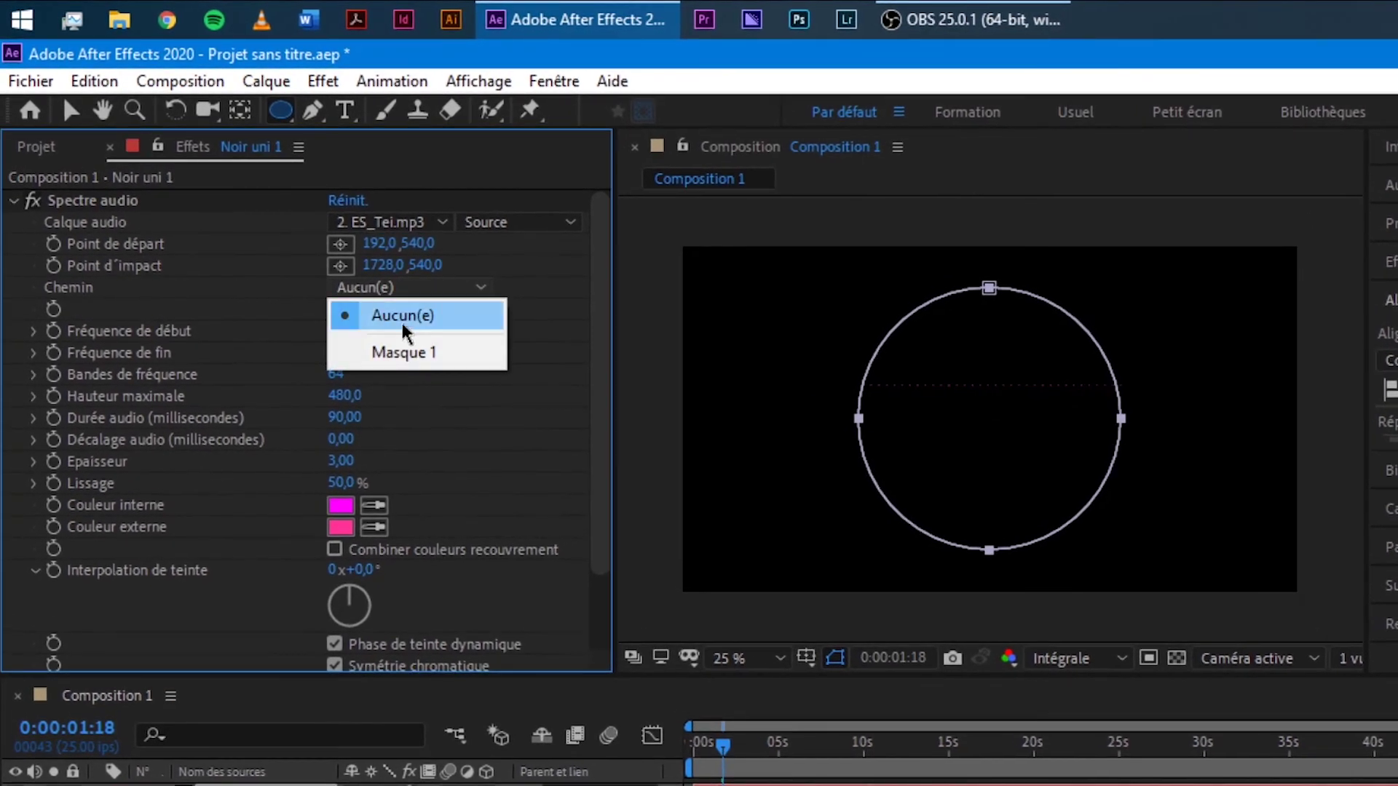
{"action": "left_click", "coordinate": [403, 353]}
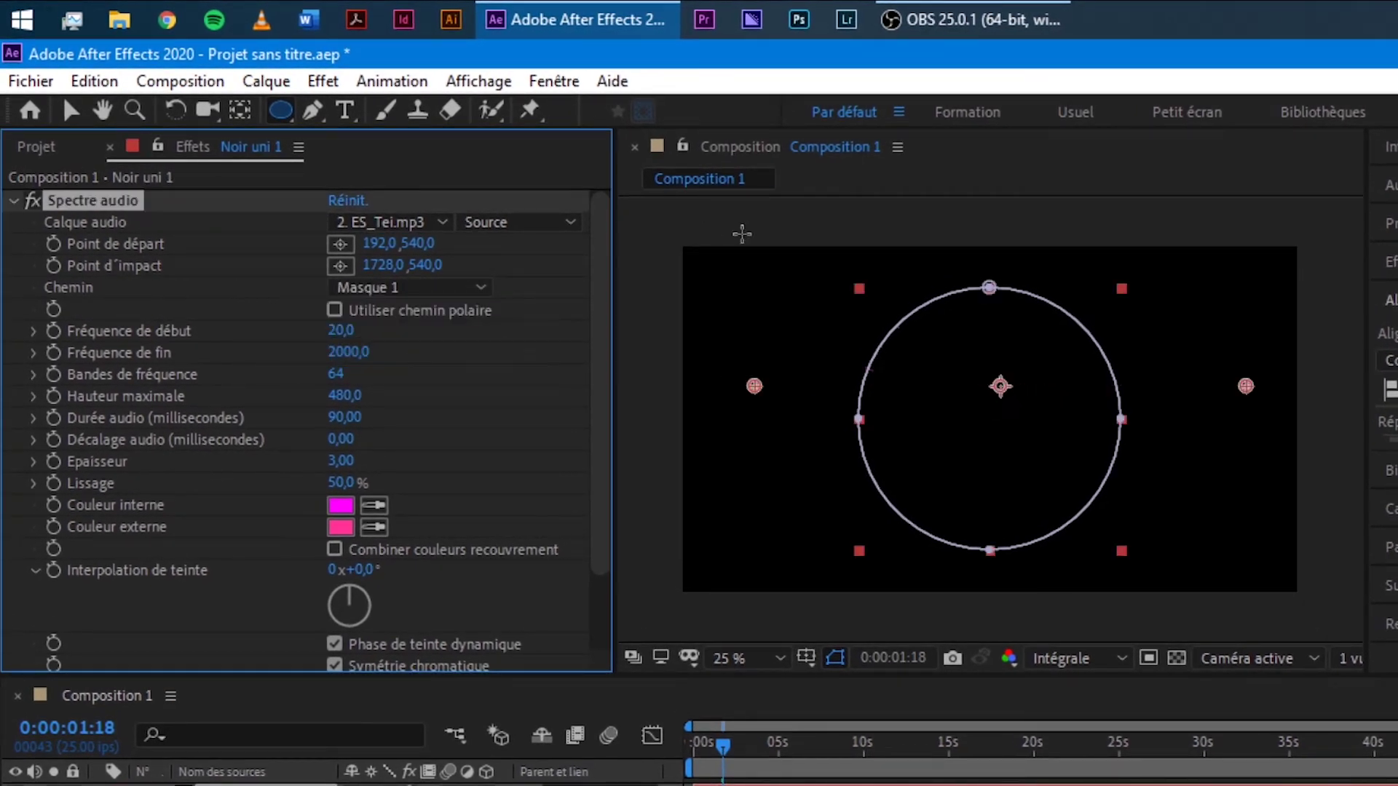
{"action": "left_click", "coordinate": [71, 111]}
{"action": "left_click", "coordinate": [640, 296]}
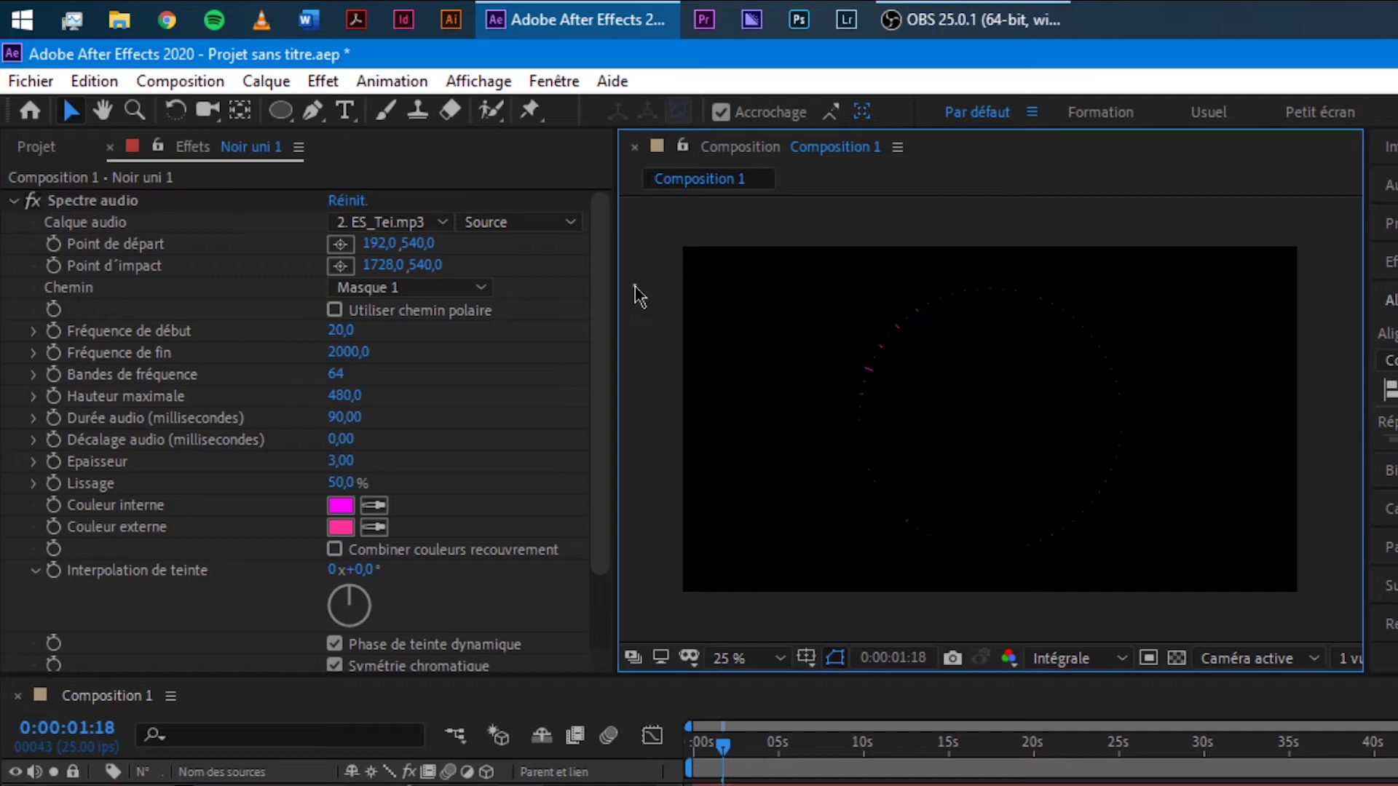
{"action": "left_click_drag", "start_coordinate": [731, 746], "coordinate": [902, 743]}
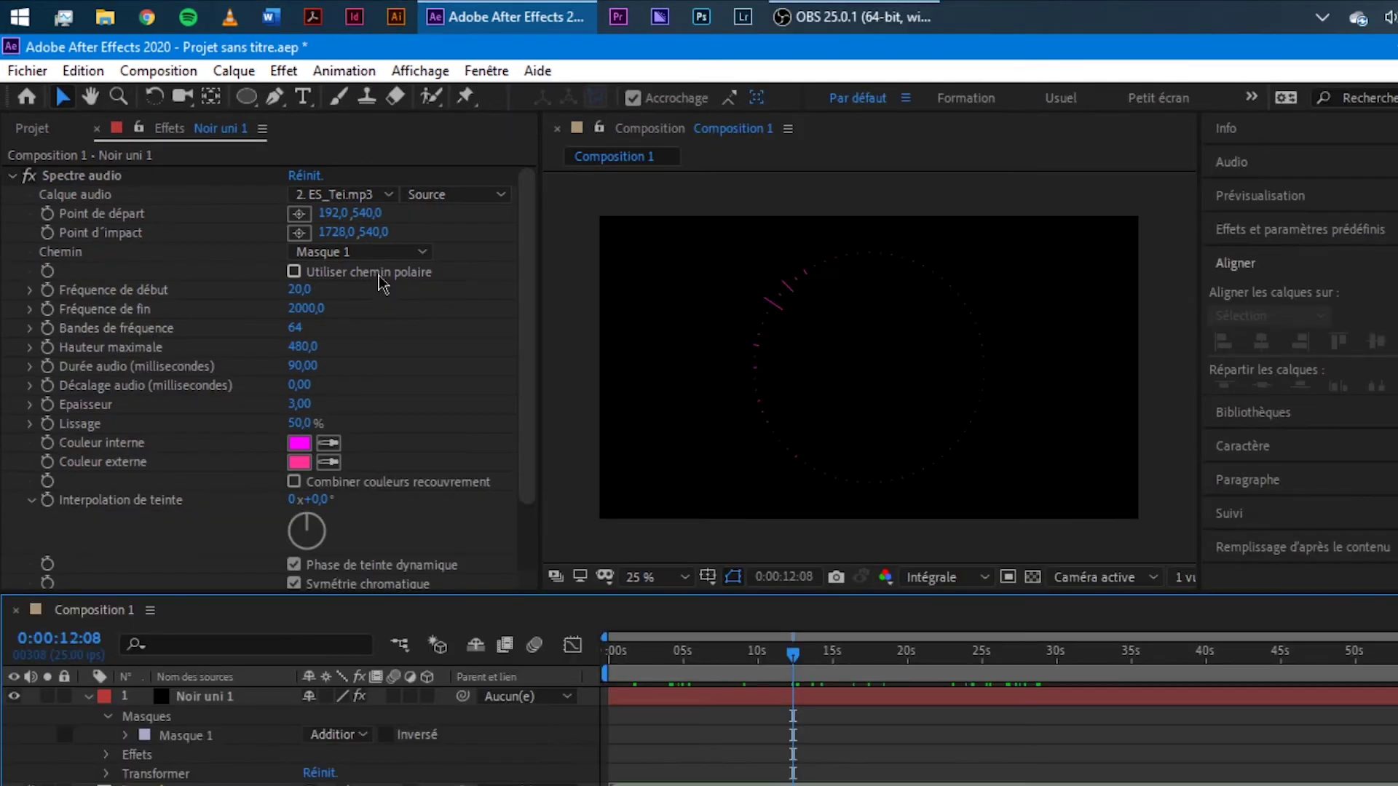
- Reset the spectrum's Chemin to Aucun(e) and delete Masque 1 from the solid
{"action": "left_click", "coordinate": [361, 251]}
{"action": "left_click", "coordinate": [375, 274]}
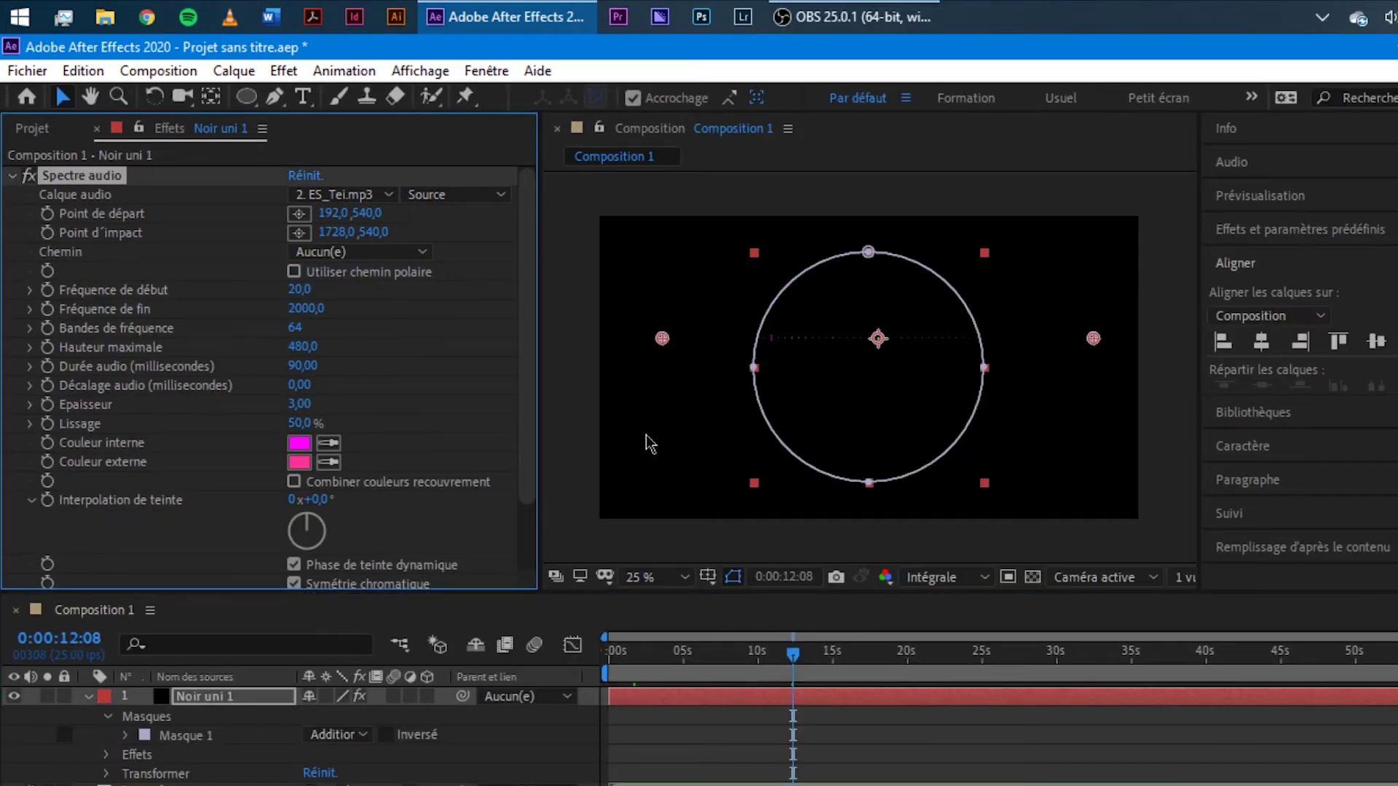
{"action": "left_click", "coordinate": [176, 738]}
{"action": "key", "text": "Delete"}
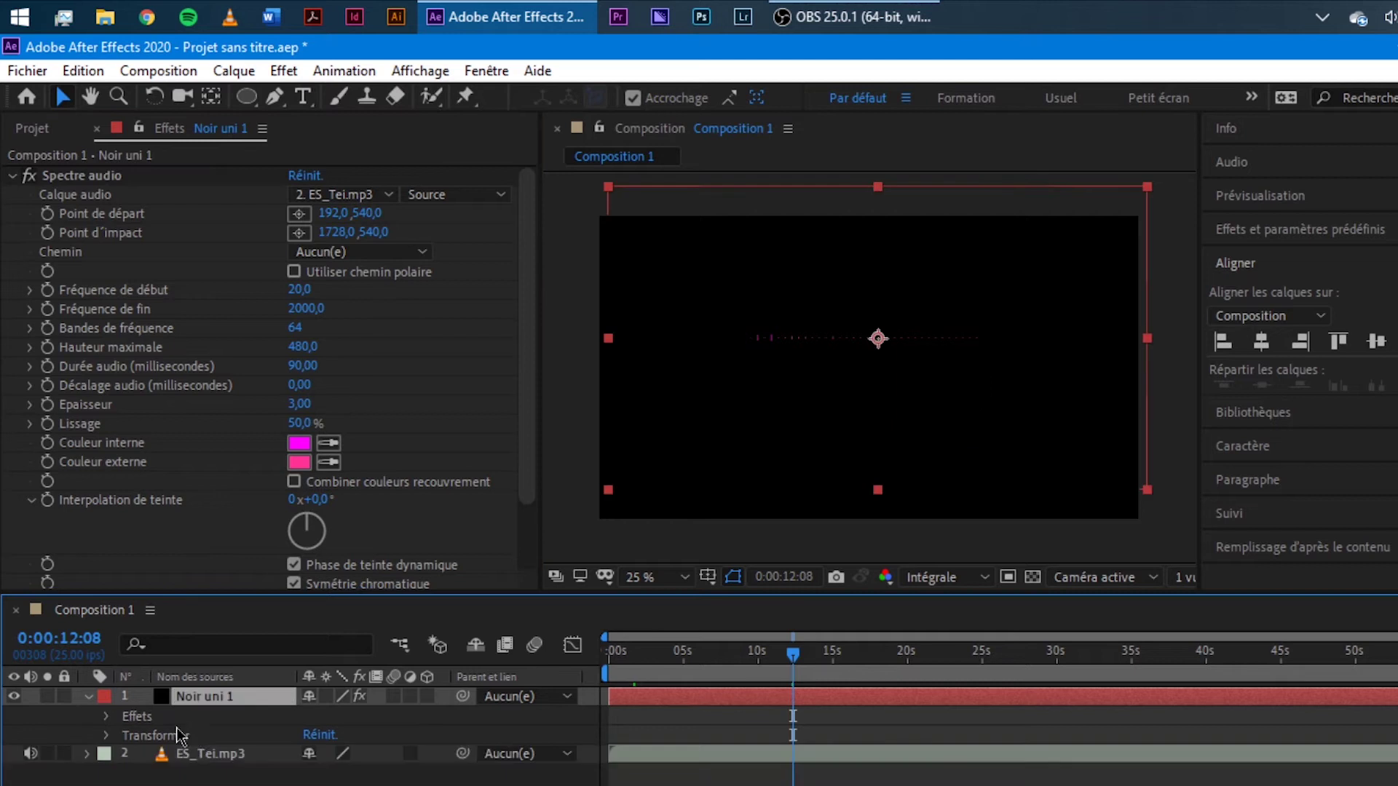
{"action": "left_click", "coordinate": [758, 450]}
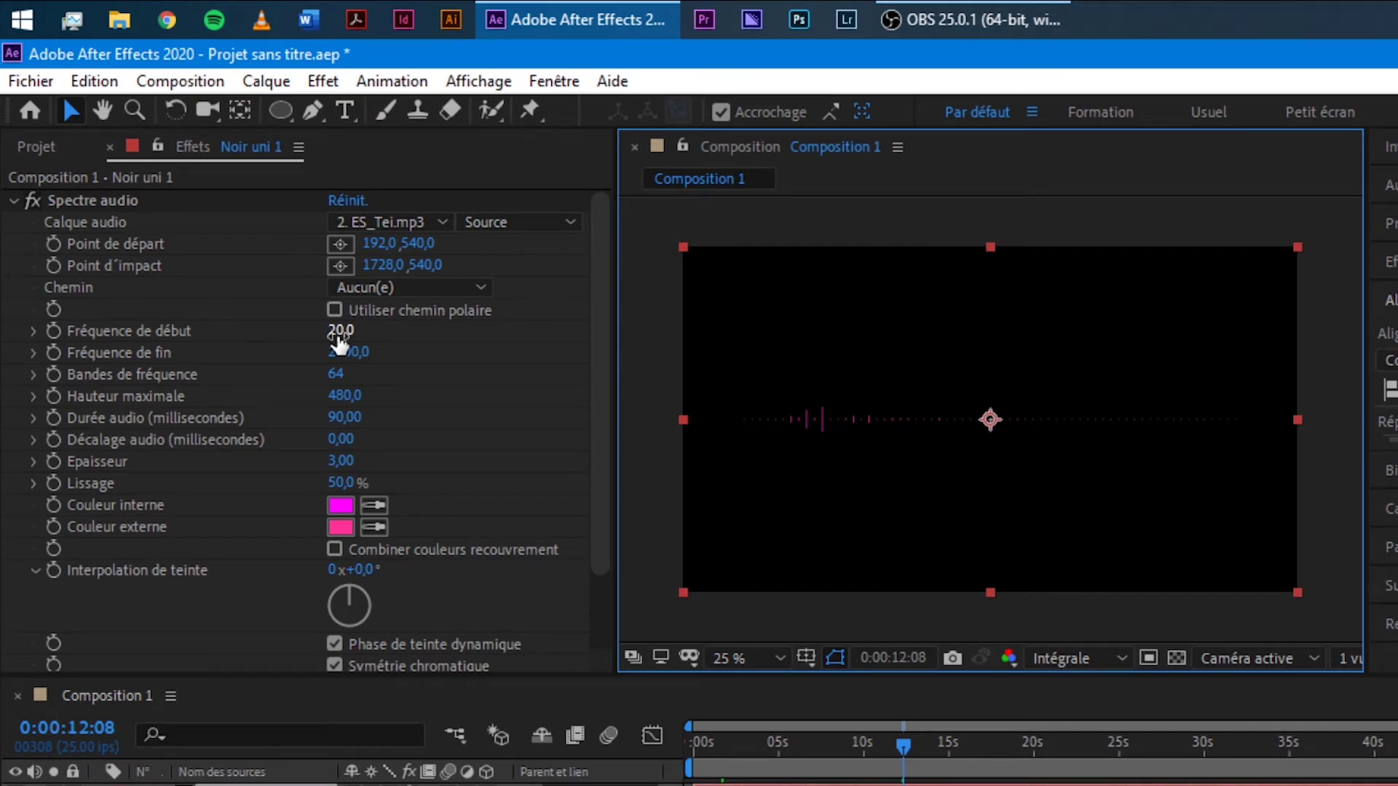
- Set the spectrum's Fréquence de début to 1,0
{"action": "left_click_drag", "start_coordinate": [337, 340], "coordinate": [290, 343]}
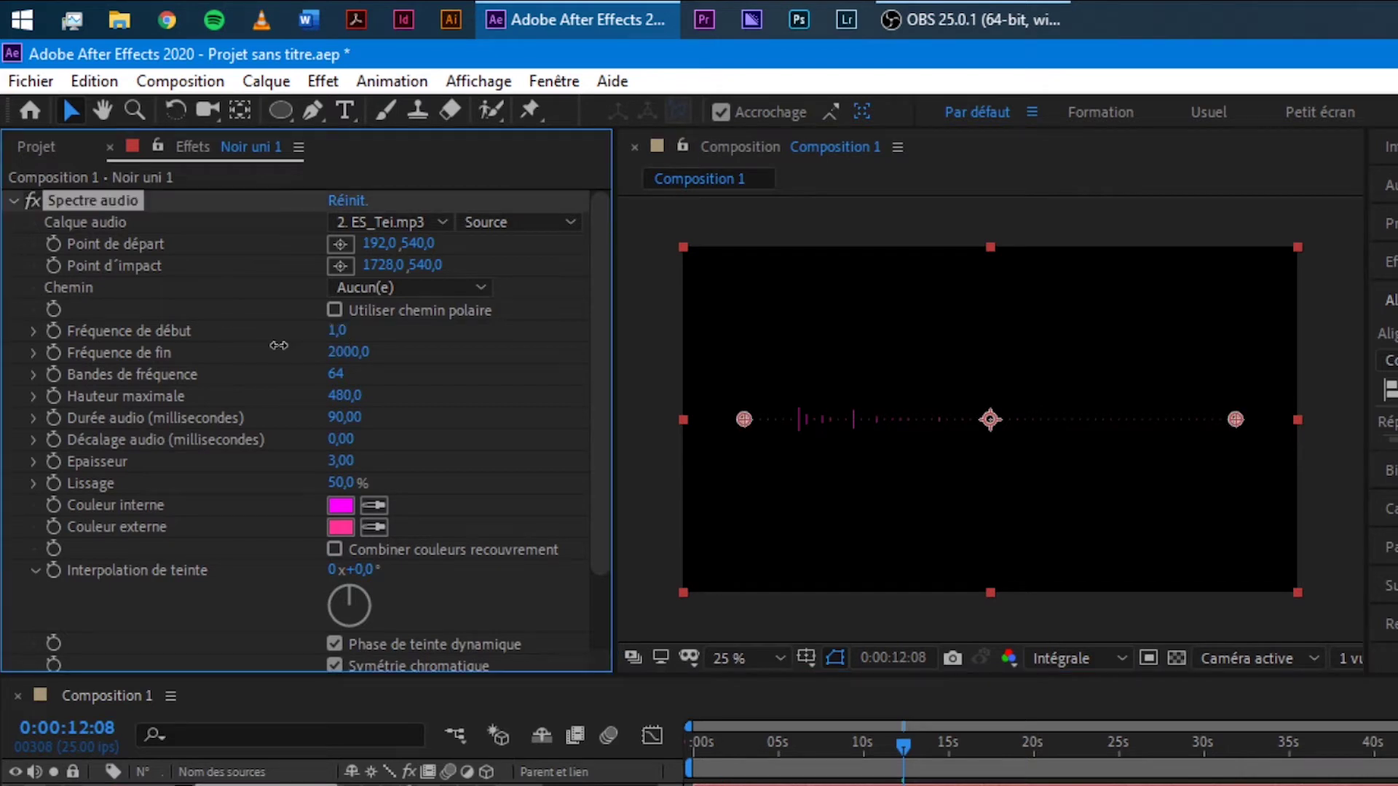
{"action": "mouse_move", "coordinate": [279, 345]}
{"action": "left_mouse_down"}
{"action": "mouse_move", "coordinate": [289, 338]}
{"action": "mouse_move", "coordinate": [271, 353]}
{"action": "left_mouse_up"}
{"action": "left_click_drag", "start_coordinate": [346, 331], "coordinate": [338, 333]}
{"action": "left_click", "coordinate": [755, 430]}
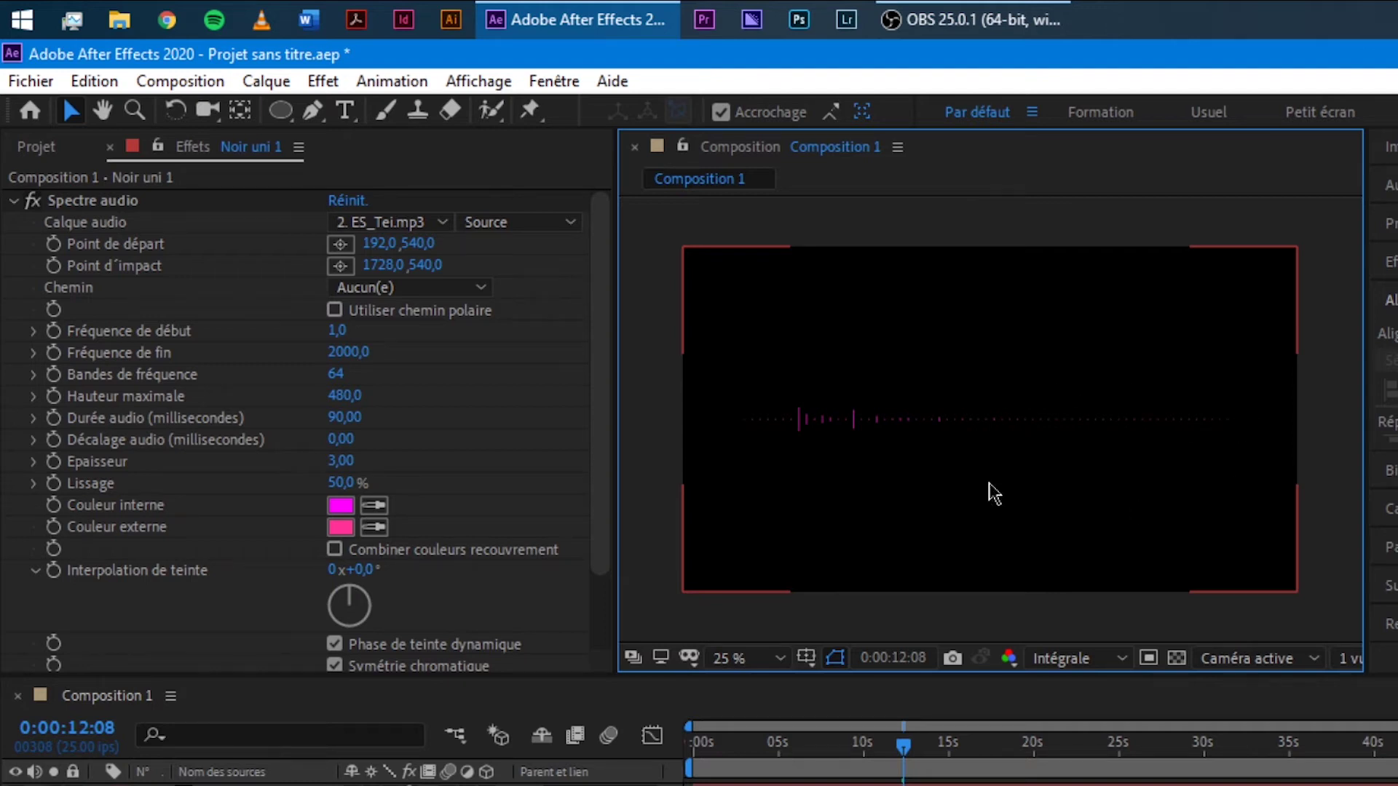
- Set the spectrum's Fréquence de fin to 3000 and check the result at 0:00:03:13
{"action": "left_click", "coordinate": [344, 354]}
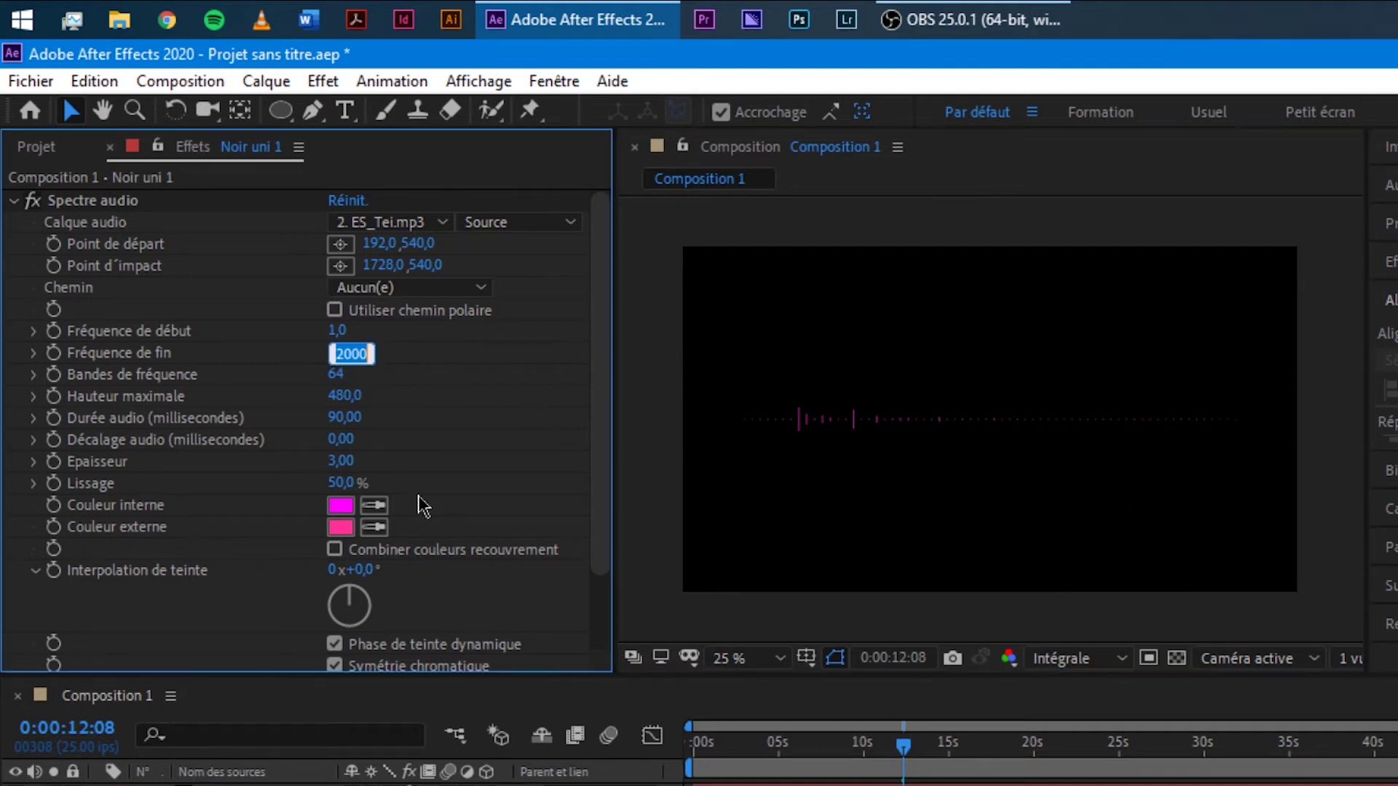
{"action": "type", "text": "3000"}
{"action": "key", "text": "Return"}
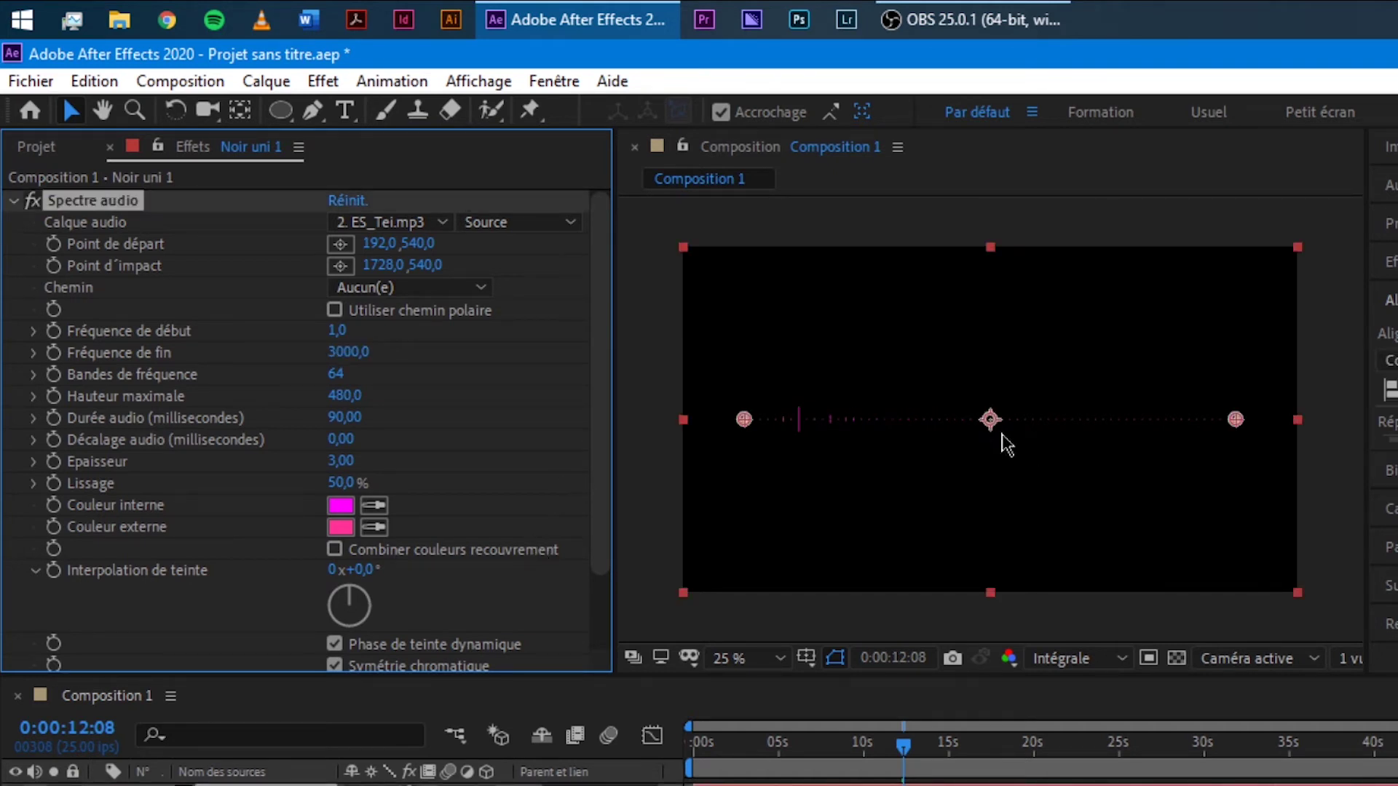
{"action": "left_click_drag", "start_coordinate": [901, 747], "coordinate": [753, 748]}
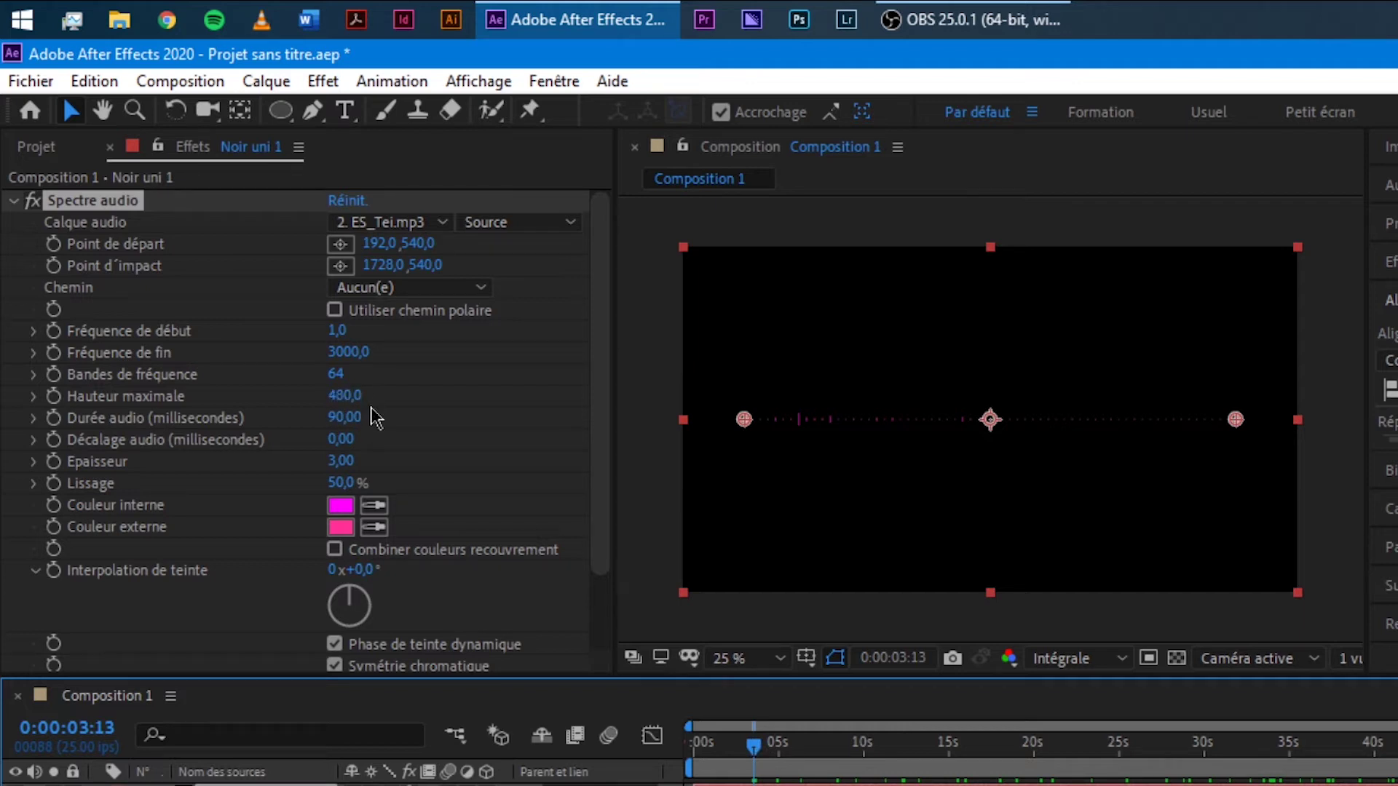
- Raise the spectrum's Bandes de fréquence to 1020 for comparison, and reduce the value to 139
{"action": "left_click_drag", "start_coordinate": [336, 375], "coordinate": [1394, 381]}
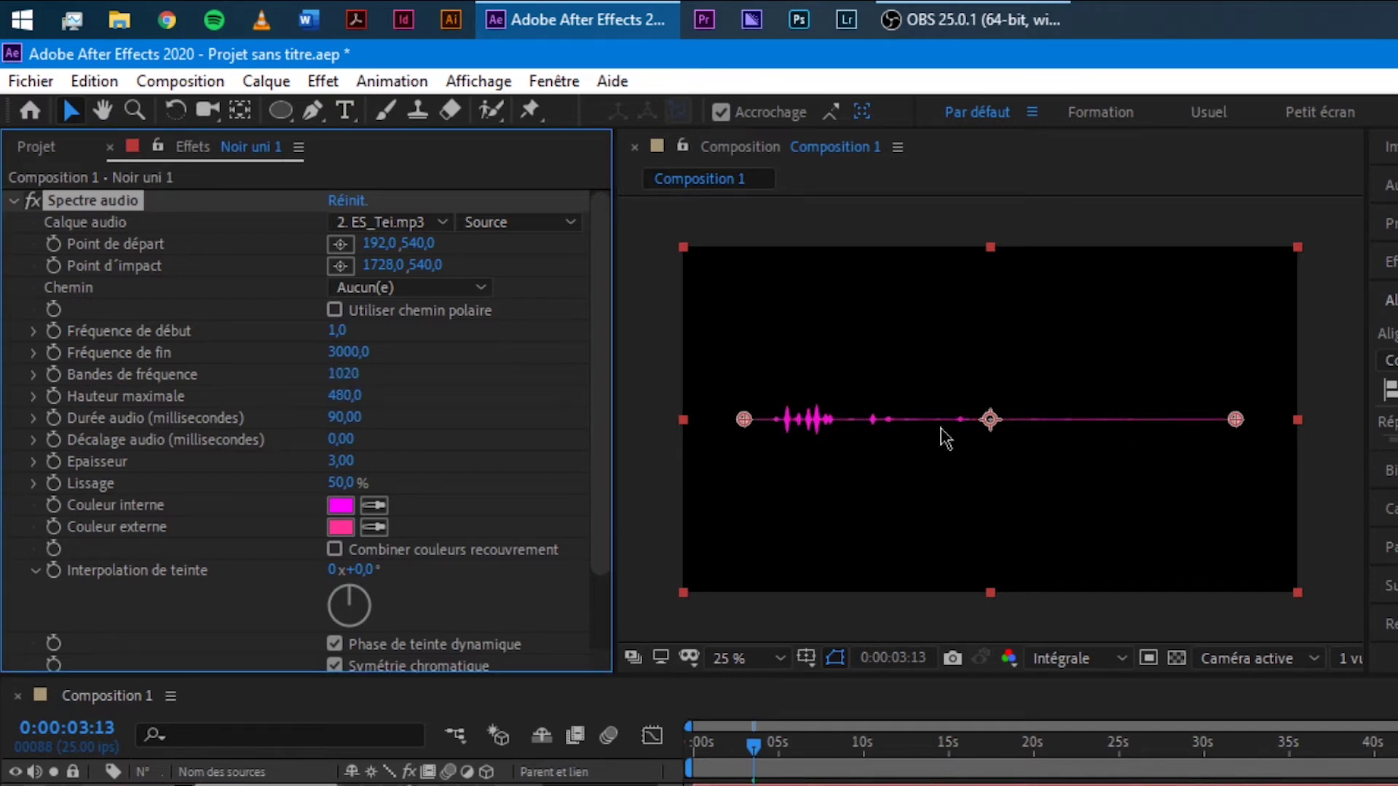
{"action": "scroll", "coordinate": [780, 490], "scroll_direction": "up", "scroll_amount": 6}
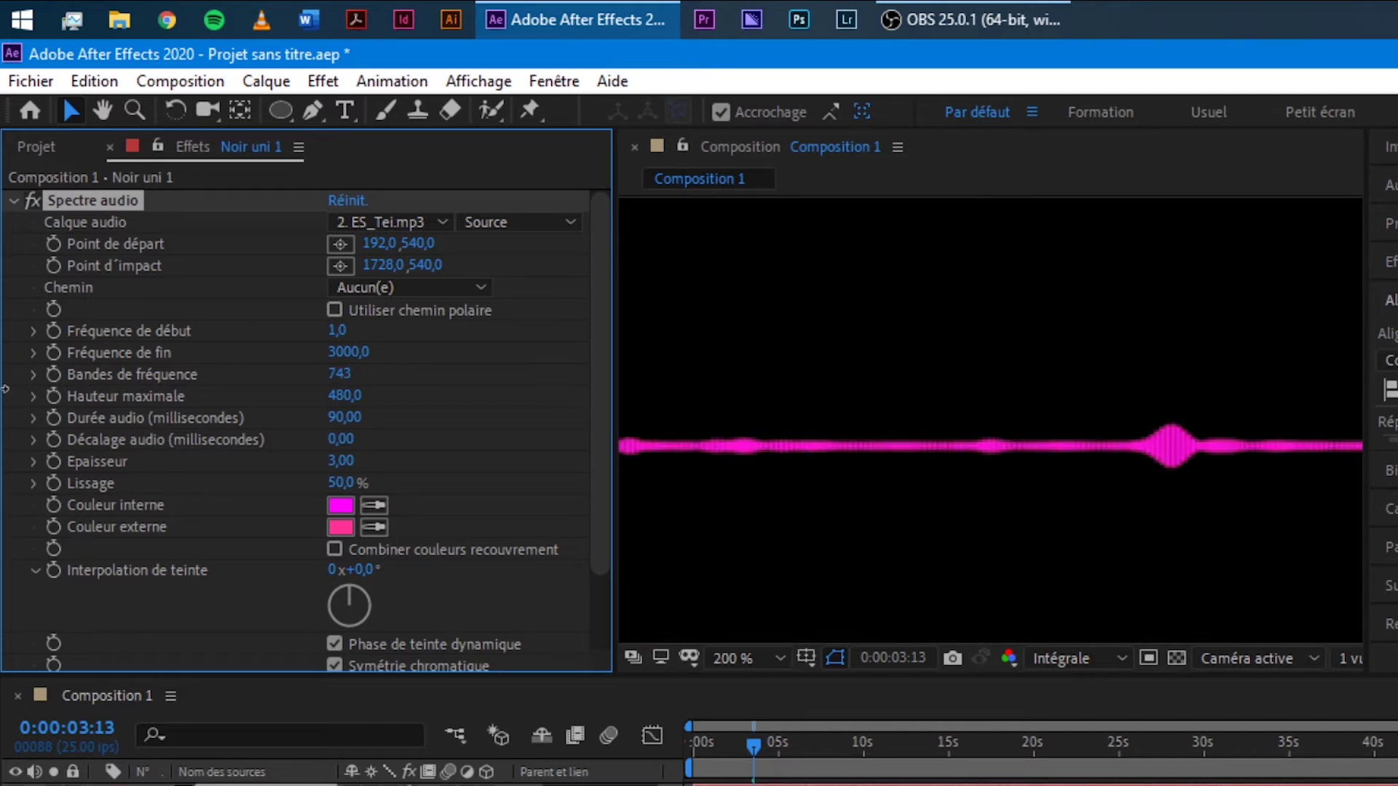
{"action": "left_click_drag", "start_coordinate": [343, 374], "coordinate": [49, 404]}
{"action": "scroll", "coordinate": [1029, 459], "scroll_direction": "down", "scroll_amount": 4}
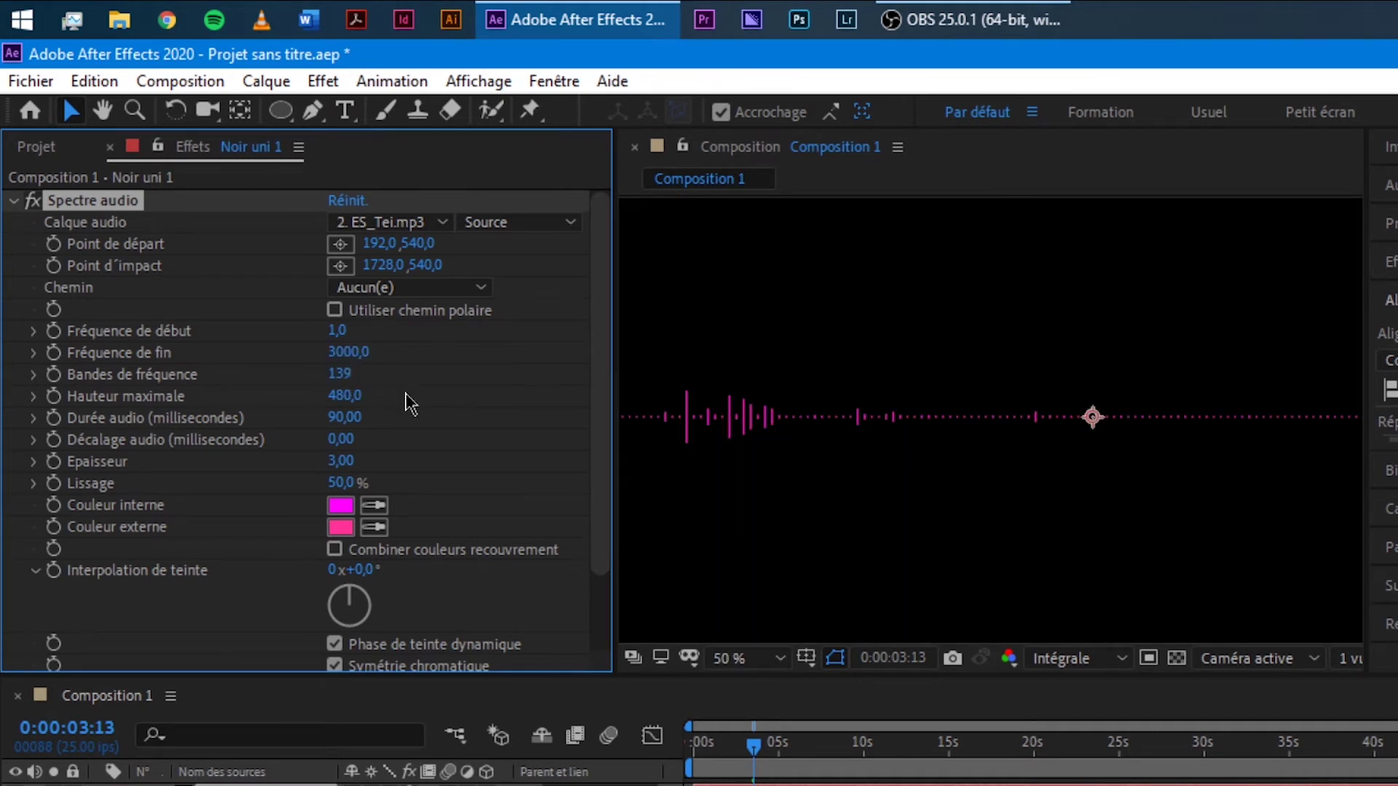
- Set the spectrum's Bandes de fréquence to 1225
{"action": "left_click", "coordinate": [347, 374]}
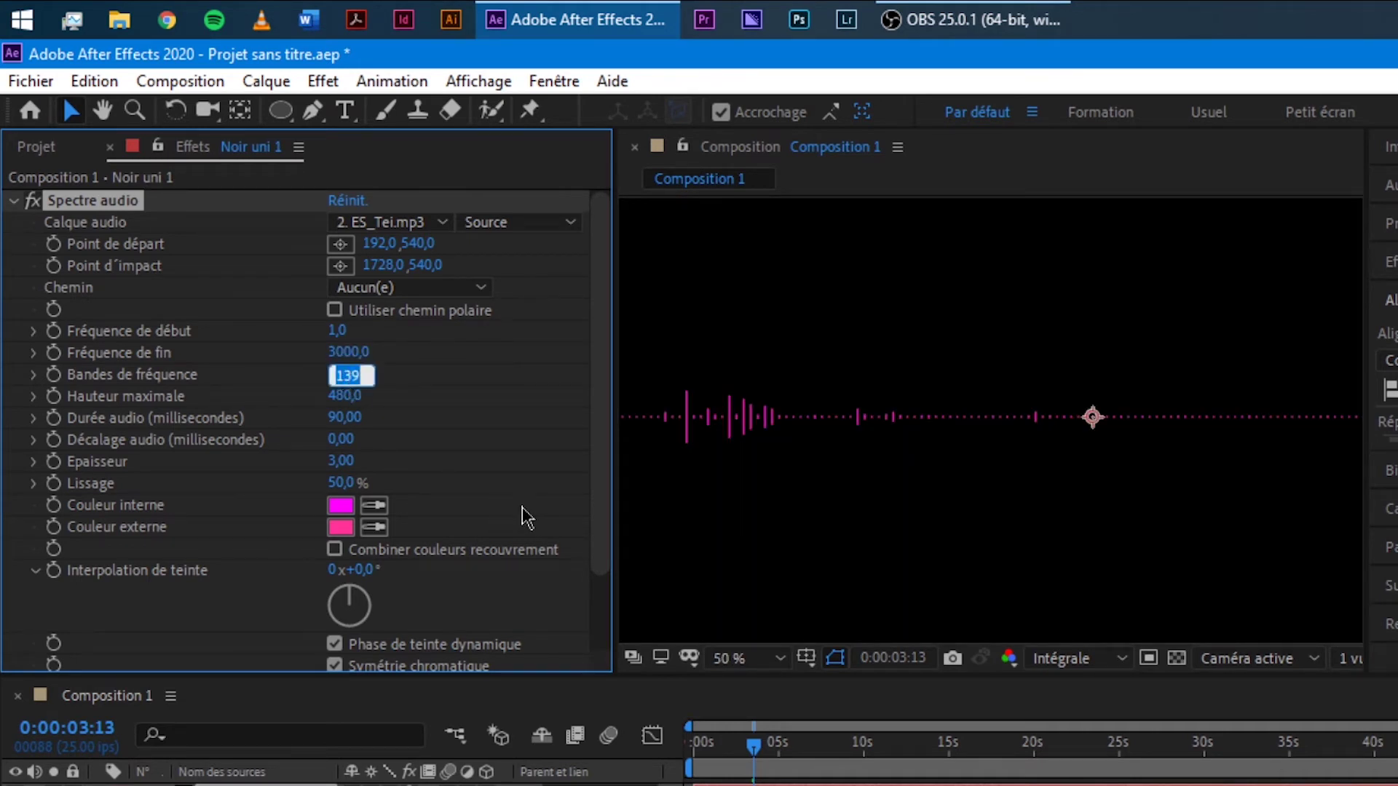
{"action": "type", "text": "1225"}
{"action": "key", "text": "Return"}
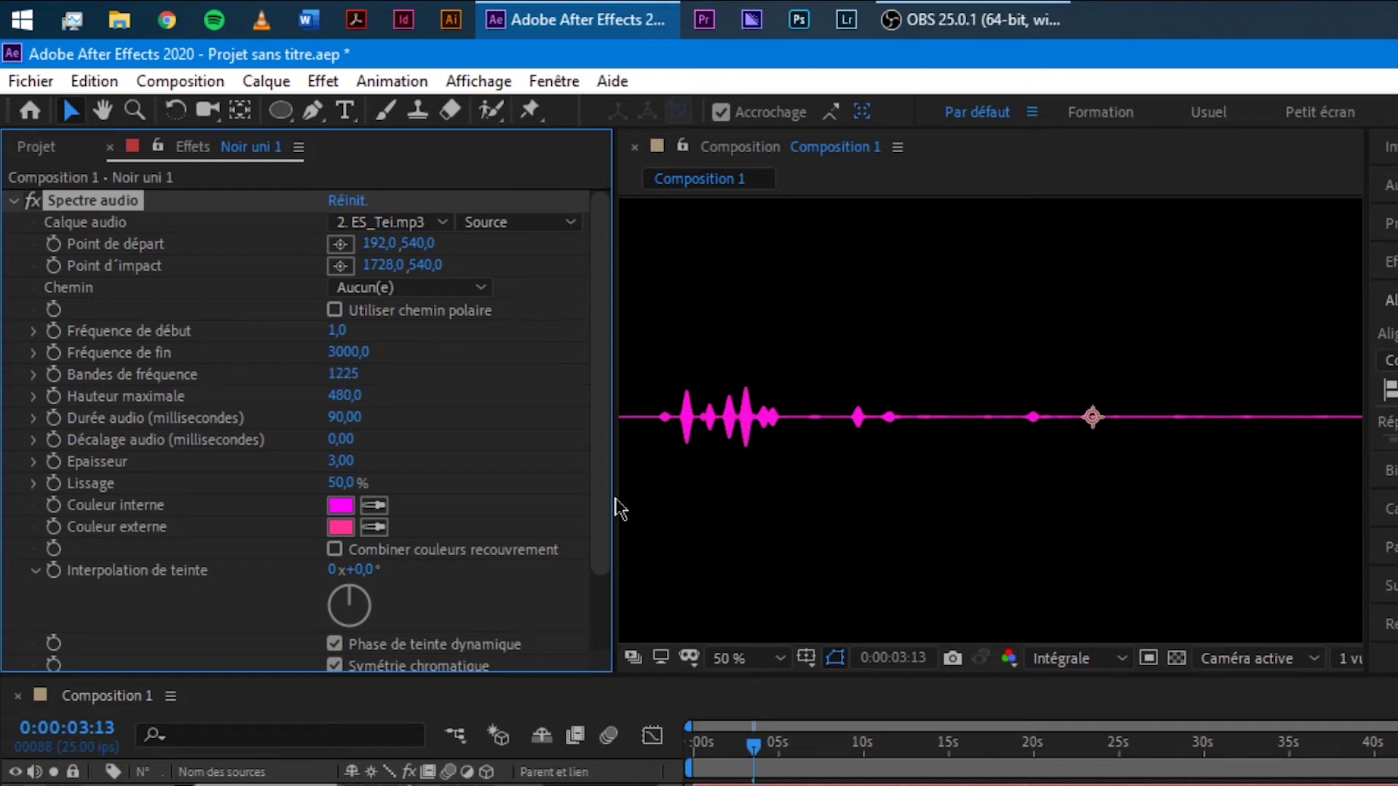
- Try Hauteur maximale values of 1360 and 1000 for the spectrum, and settle on 1500
{"action": "left_click", "coordinate": [336, 395]}
{"action": "type", "text": "1360"}
{"action": "key", "text": "Return"}
{"action": "scroll", "coordinate": [879, 439], "scroll_direction": "down", "scroll_amount": 3}
{"action": "scroll", "coordinate": [1005, 456], "scroll_direction": "up", "scroll_amount": 2}
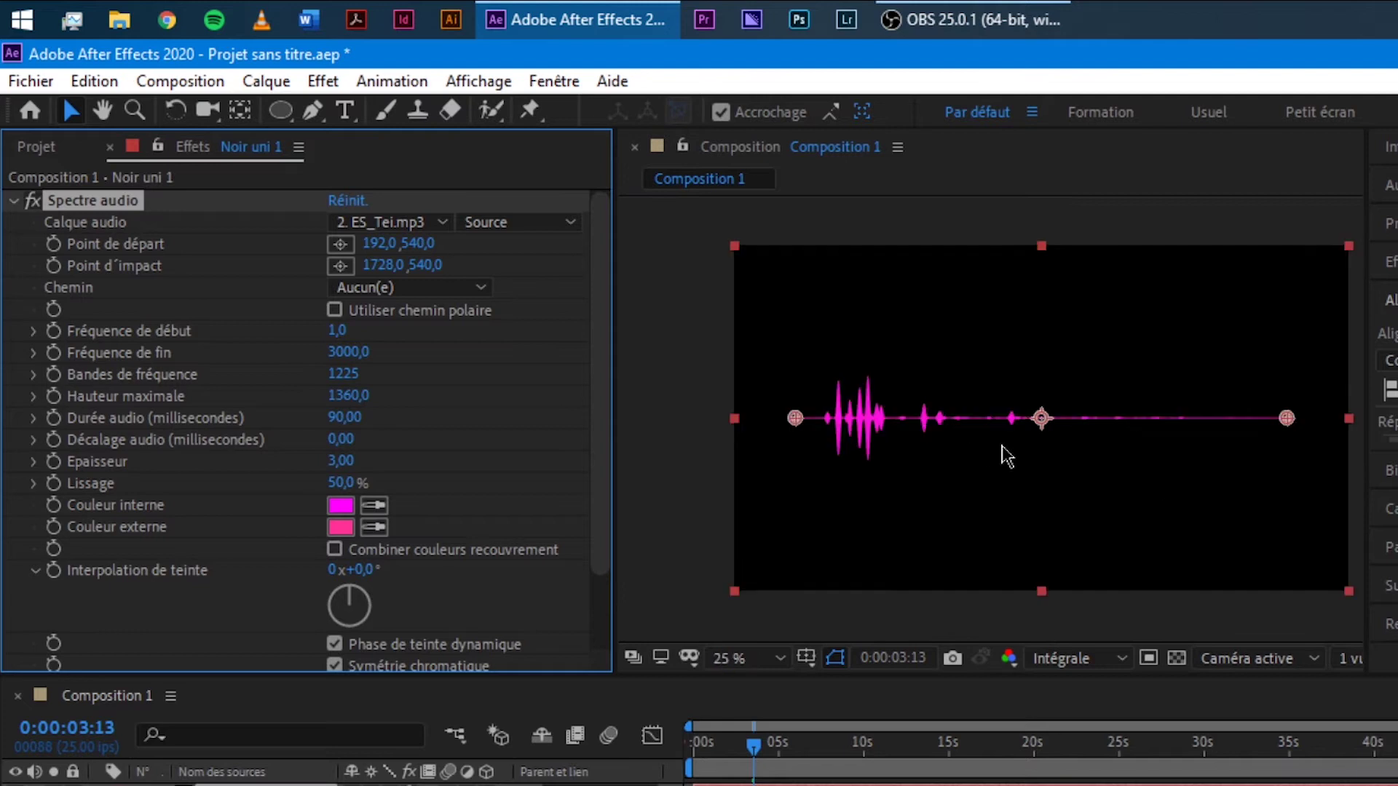
{"action": "mouse_move", "coordinate": [357, 401]}
{"action": "left_mouse_down"}
{"action": "mouse_move", "coordinate": [530, 399]}
{"action": "mouse_move", "coordinate": [379, 406]}
{"action": "mouse_move", "coordinate": [472, 413]}
{"action": "mouse_move", "coordinate": [358, 407]}
{"action": "left_mouse_up"}
{"action": "left_click_drag", "start_coordinate": [356, 406], "coordinate": [340, 406]}
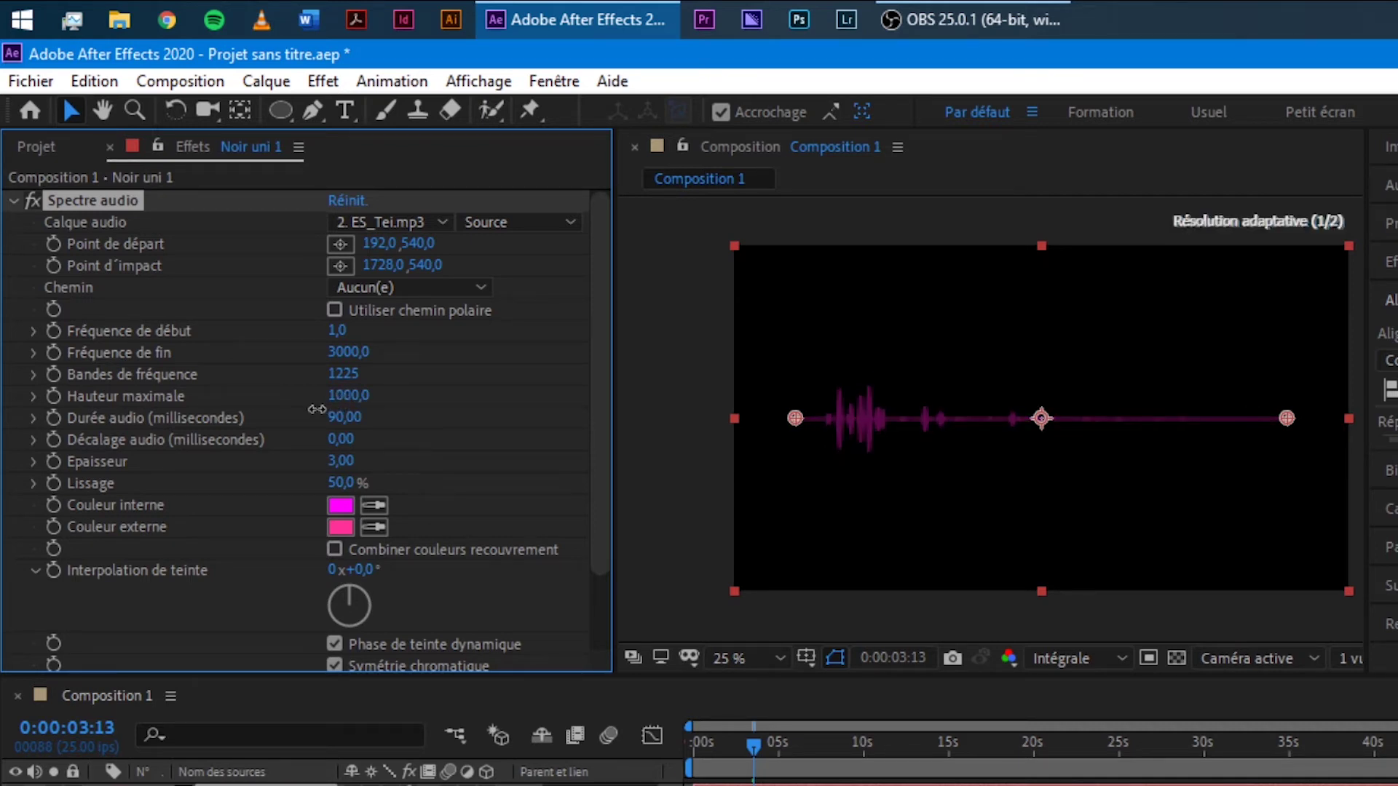
{"action": "left_click_drag", "start_coordinate": [336, 411], "coordinate": [391, 406]}
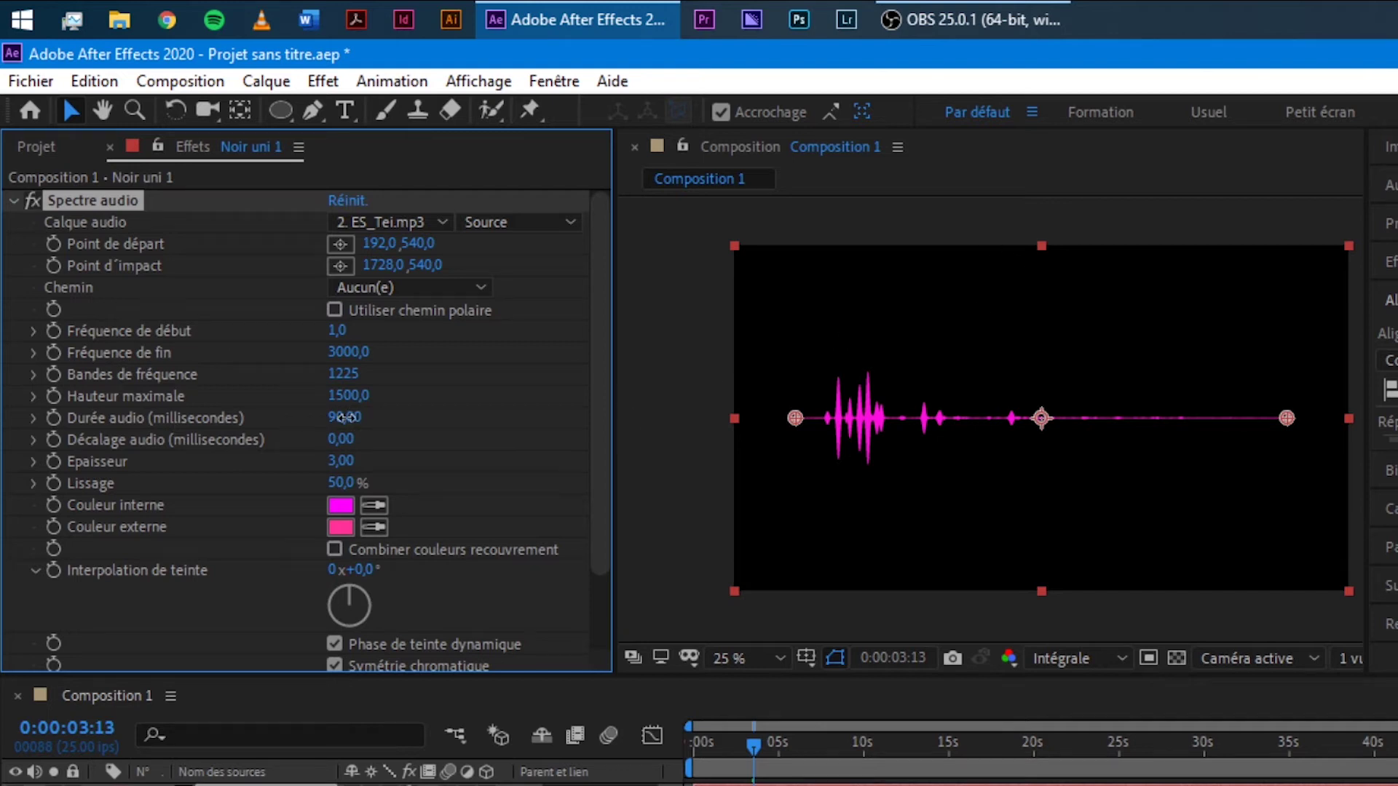
- Try different Durée audio values, including 140, and set the duration to 100 milliseconds
{"action": "left_click_drag", "start_coordinate": [343, 417], "coordinate": [691, 444]}
{"action": "mouse_move", "coordinate": [593, 454]}
{"action": "left_mouse_down"}
{"action": "mouse_move", "coordinate": [350, 461]}
{"action": "mouse_move", "coordinate": [398, 451]}
{"action": "left_mouse_up"}
{"action": "left_click_drag", "start_coordinate": [398, 452], "coordinate": [341, 443]}
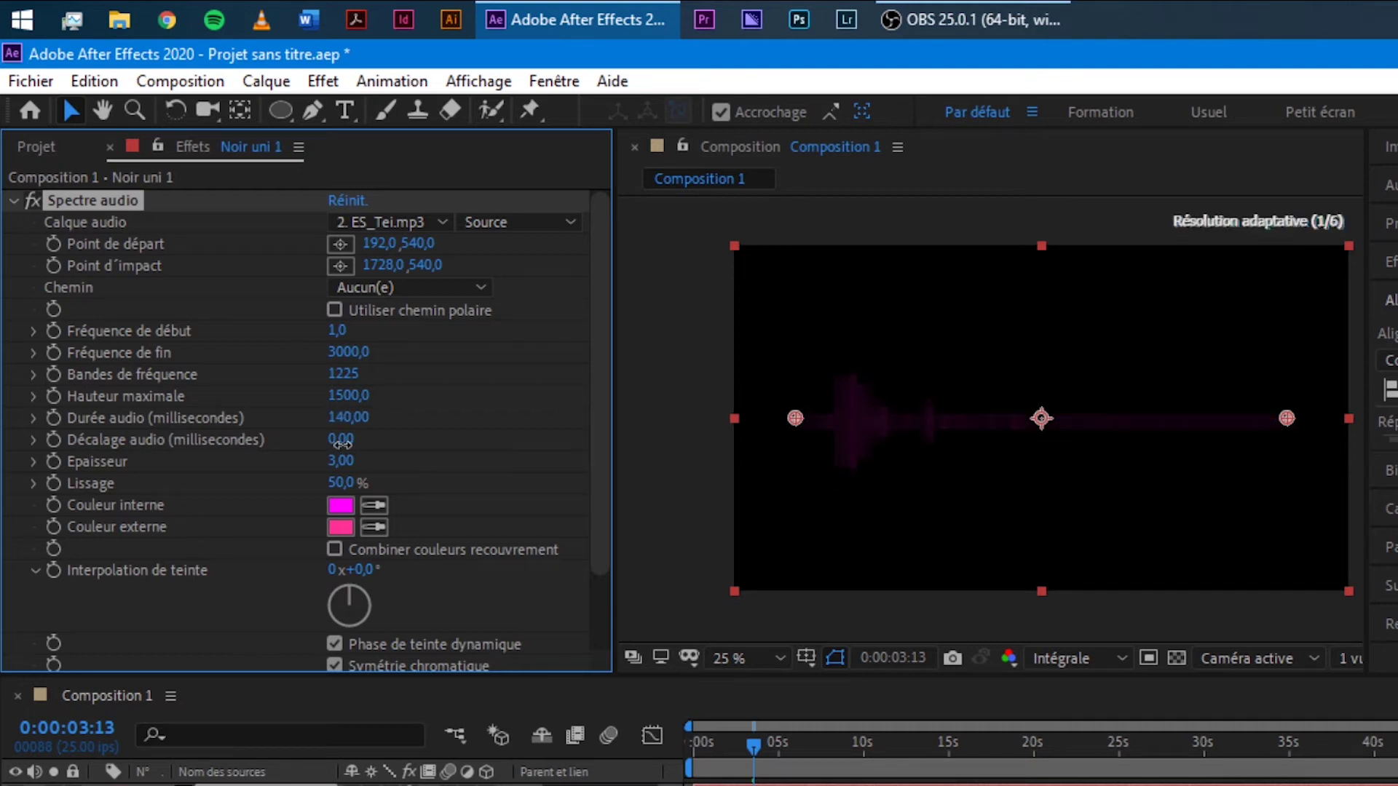
{"action": "mouse_move", "coordinate": [344, 418]}
{"action": "left_mouse_down"}
{"action": "mouse_move", "coordinate": [356, 419]}
{"action": "mouse_move", "coordinate": [348, 428]}
{"action": "left_mouse_up"}
{"action": "left_click", "coordinate": [347, 420]}
{"action": "type", "text": "100"}
{"action": "key", "text": "Return"}
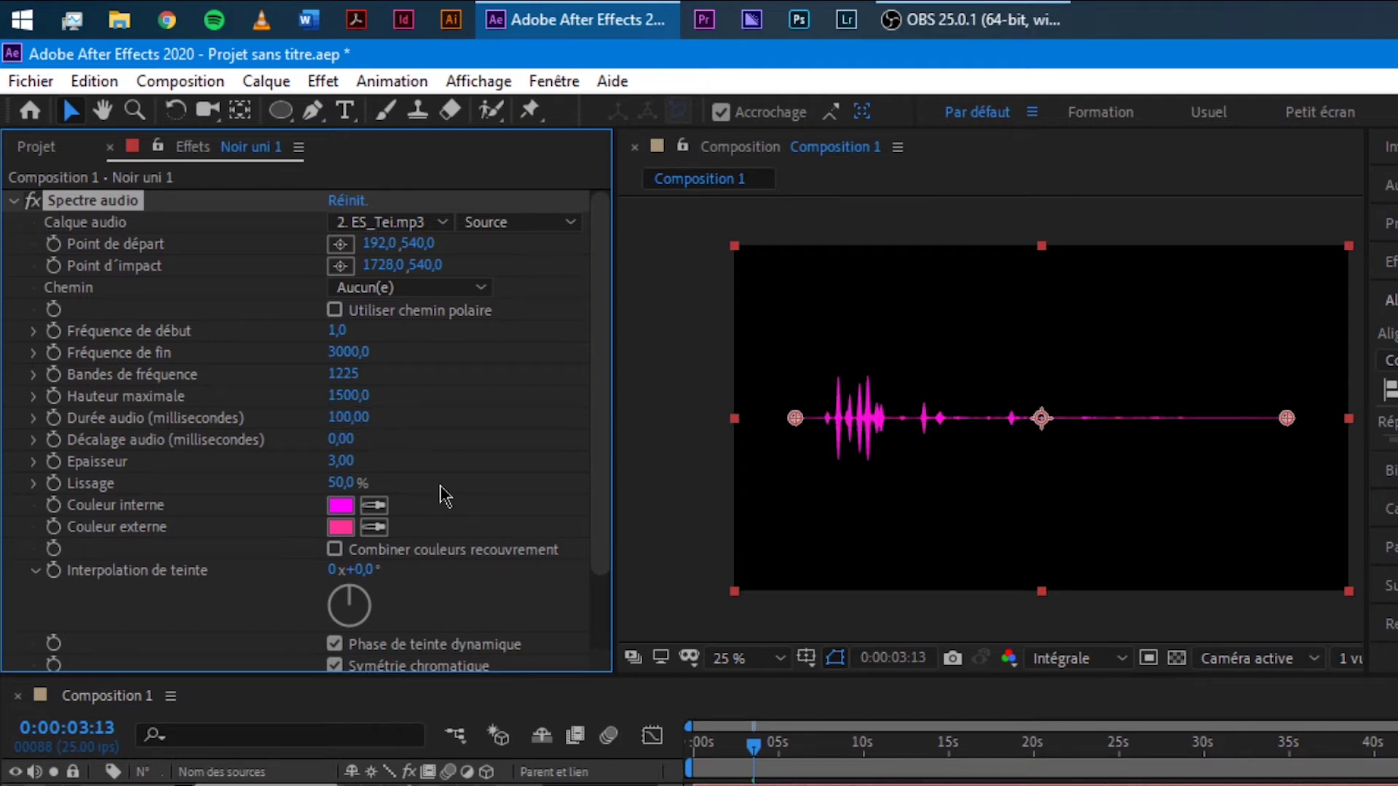
- Try shifting the spectrum's Décalage audio, and set it back to 0
{"action": "mouse_move", "coordinate": [339, 448]}
{"action": "left_mouse_down"}
{"action": "mouse_move", "coordinate": [379, 446]}
{"action": "mouse_move", "coordinate": [355, 442]}
{"action": "left_mouse_up"}
{"action": "left_click", "coordinate": [356, 441]}
{"action": "type", "text": "0"}
{"action": "left_click", "coordinate": [435, 456]}
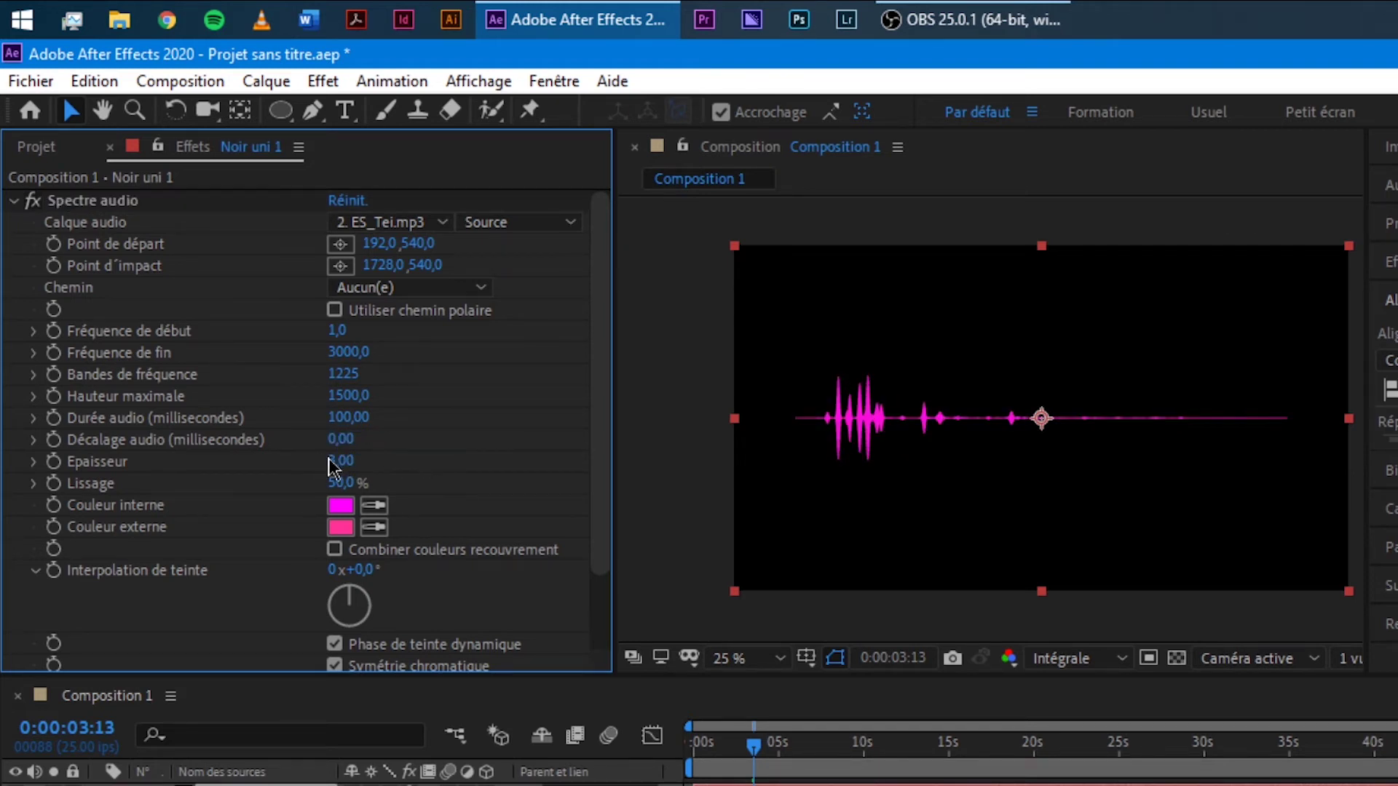
- Try an Epaisseur of 23 on the spectrum, and reduce the thickness to 5
{"action": "left_click_drag", "start_coordinate": [339, 461], "coordinate": [604, 457]}
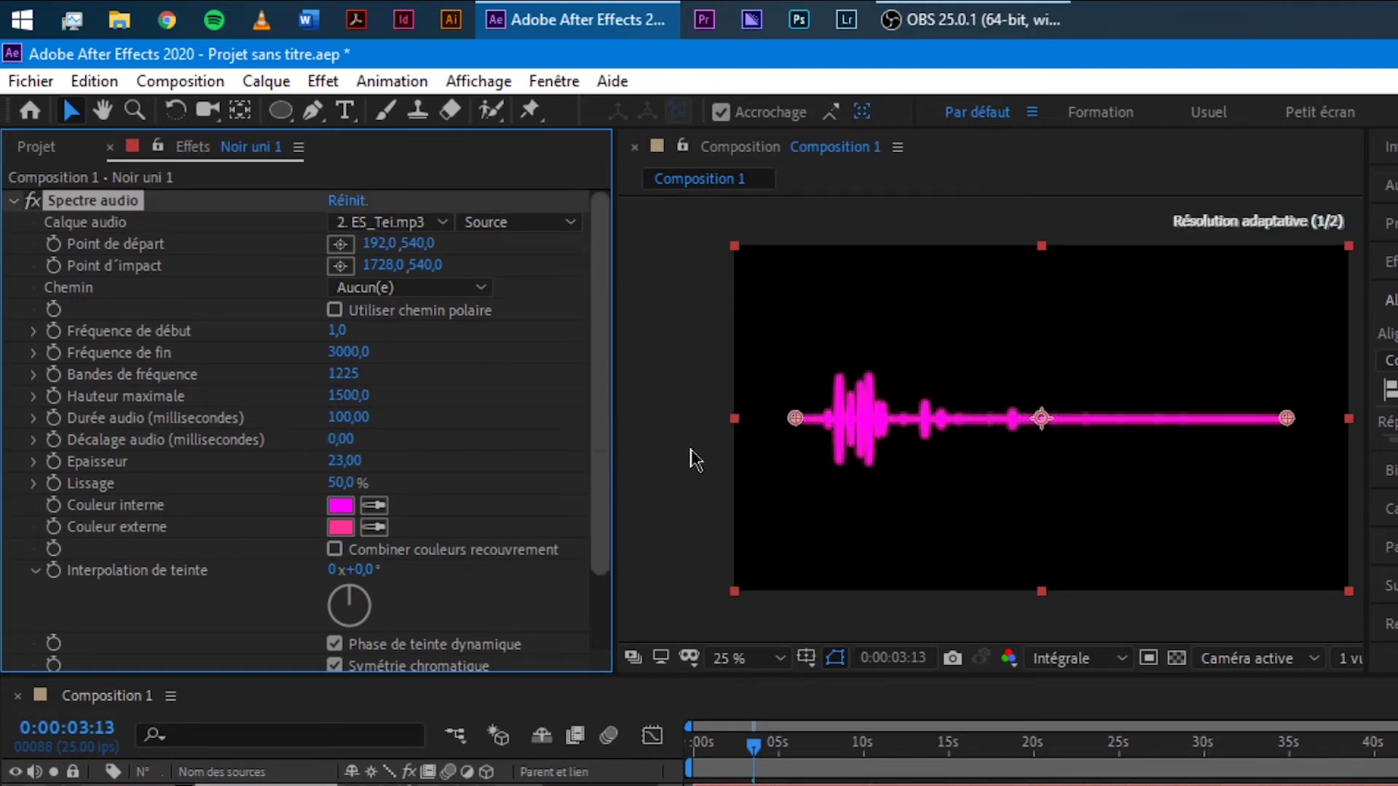
{"action": "left_click_drag", "start_coordinate": [342, 460], "coordinate": [111, 474]}
{"action": "left_click", "coordinate": [340, 460]}
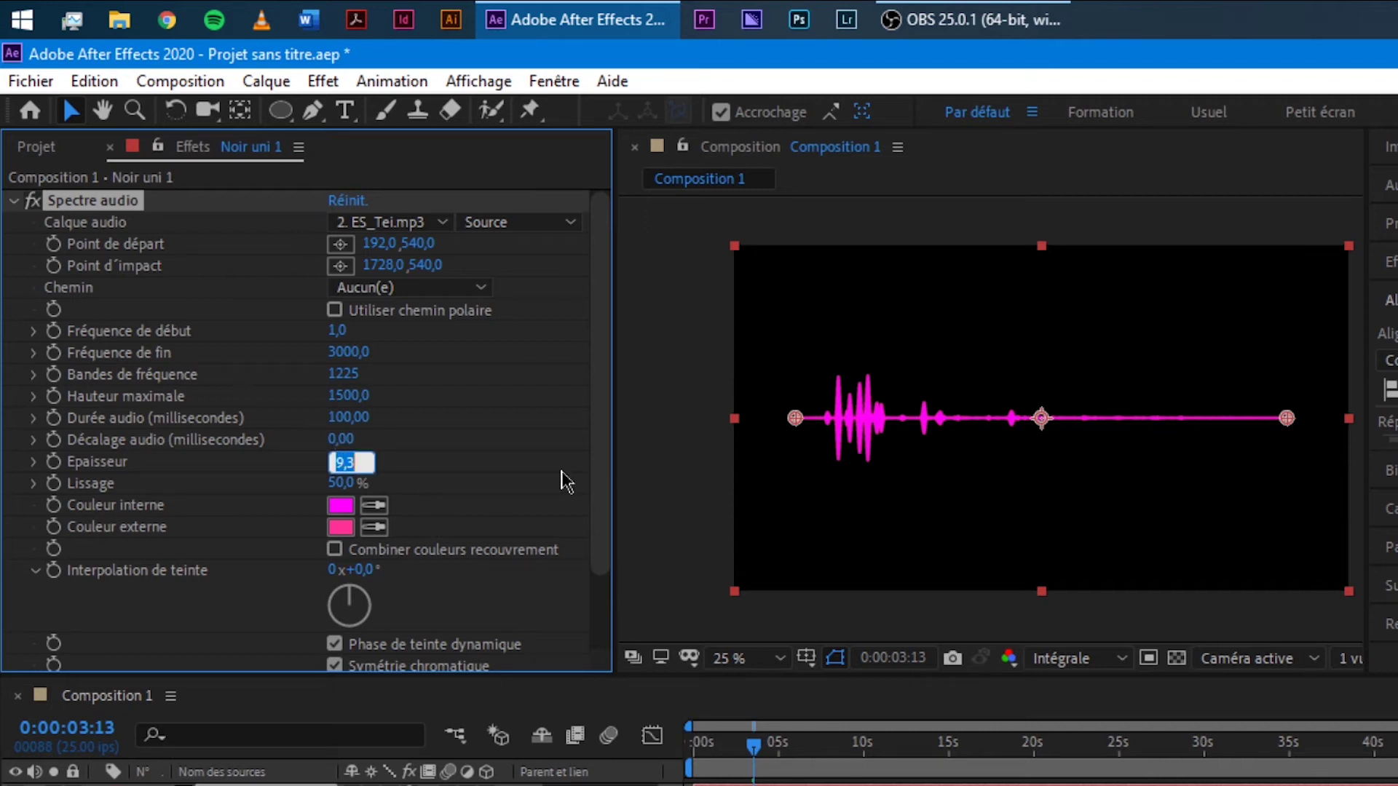
{"action": "type", "text": "5"}
{"action": "key", "text": "Return"}
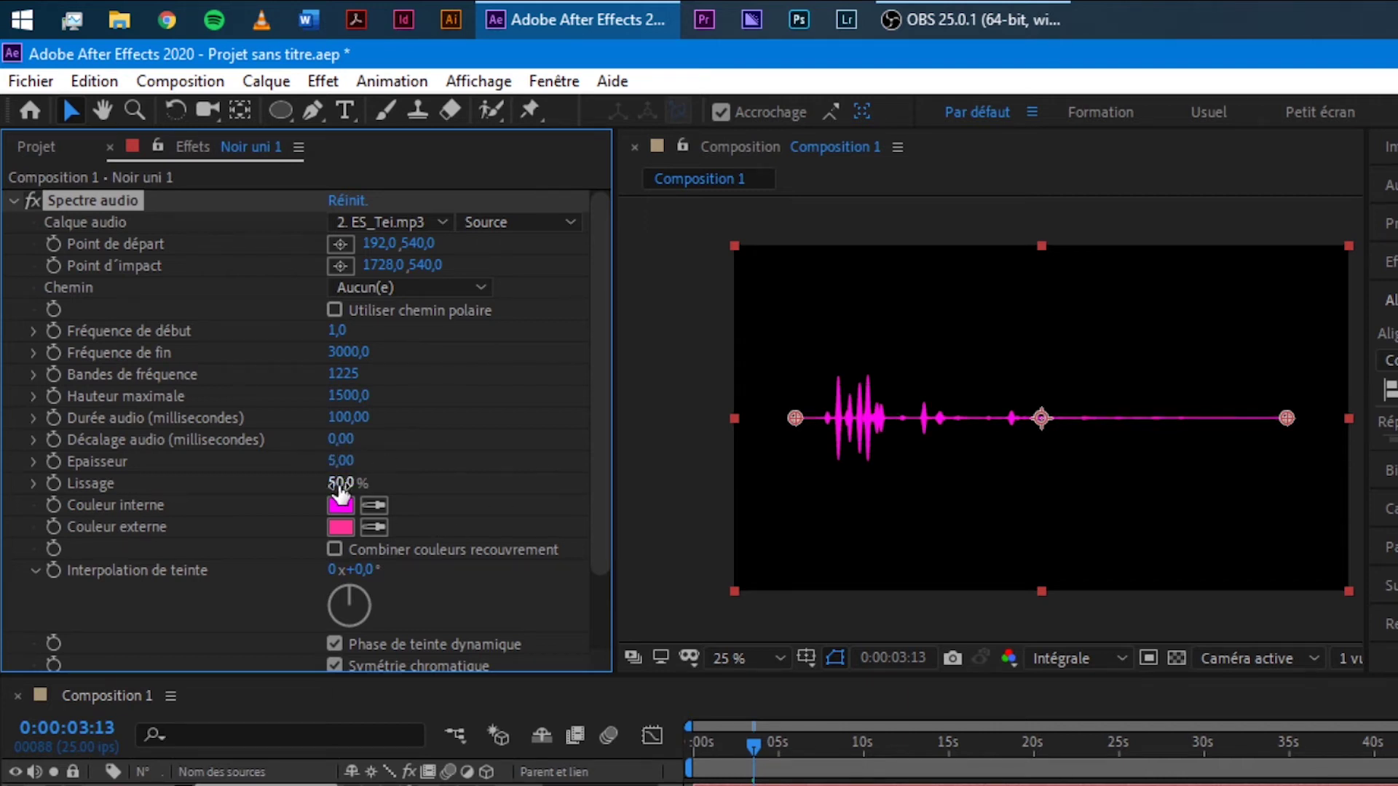
- Compare Lissage at 100 % and 0 % with Epaisseur raised to 51,50, and set Lissage to 25 %
{"action": "left_click_drag", "start_coordinate": [345, 483], "coordinate": [548, 502]}
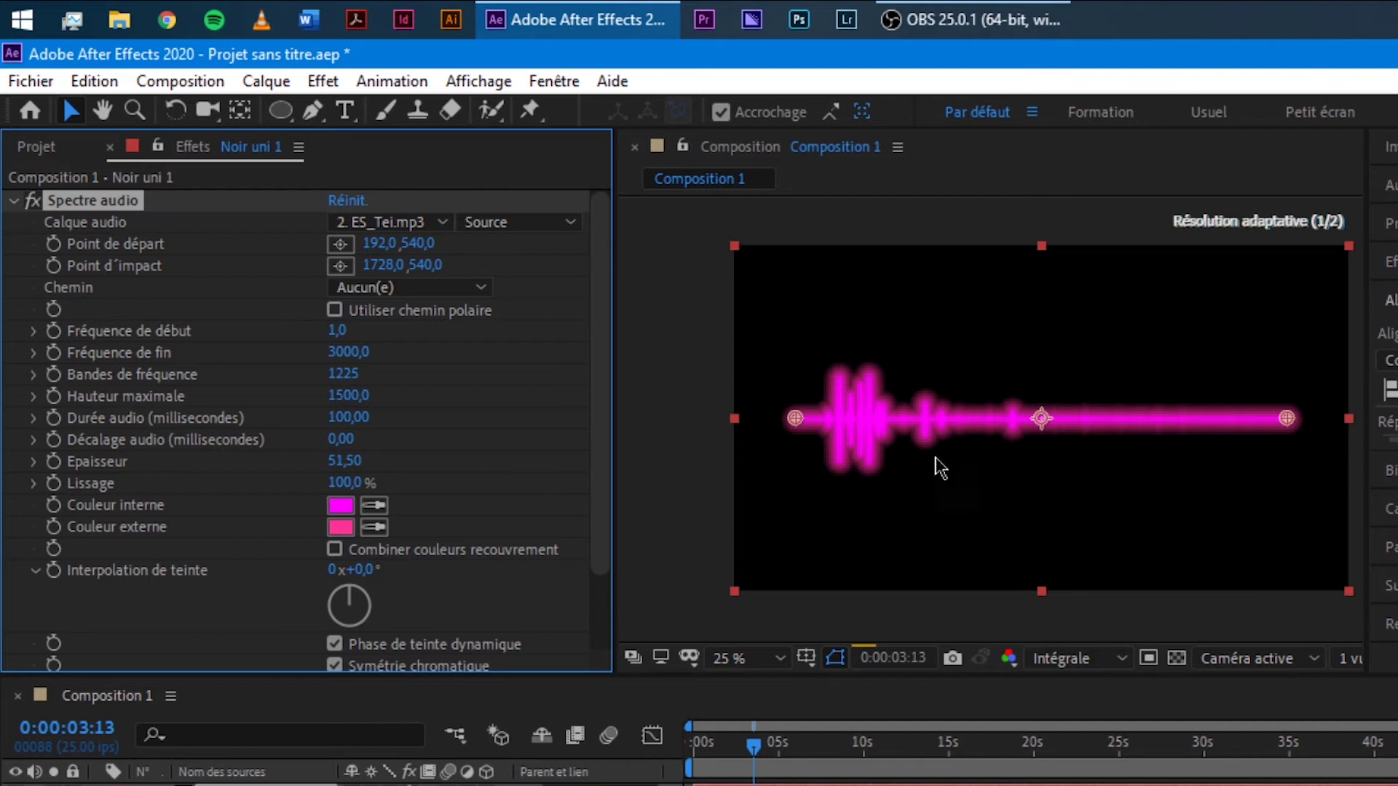
{"action": "left_click_drag", "start_coordinate": [356, 489], "coordinate": [592, 502]}
{"action": "left_click", "coordinate": [342, 482]}
{"action": "type", "text": "0"}
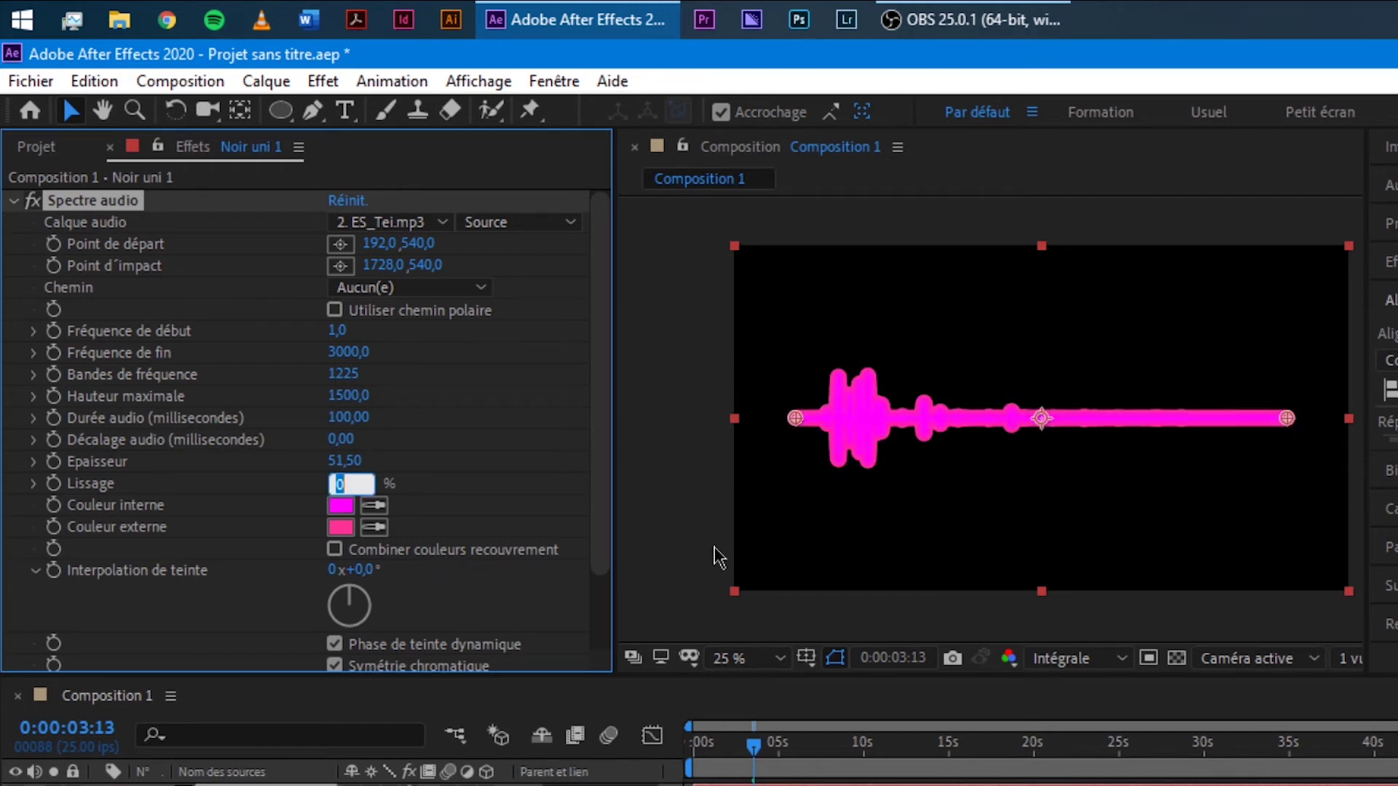
{"action": "type", "text": "25"}
{"action": "key", "text": "Return"}
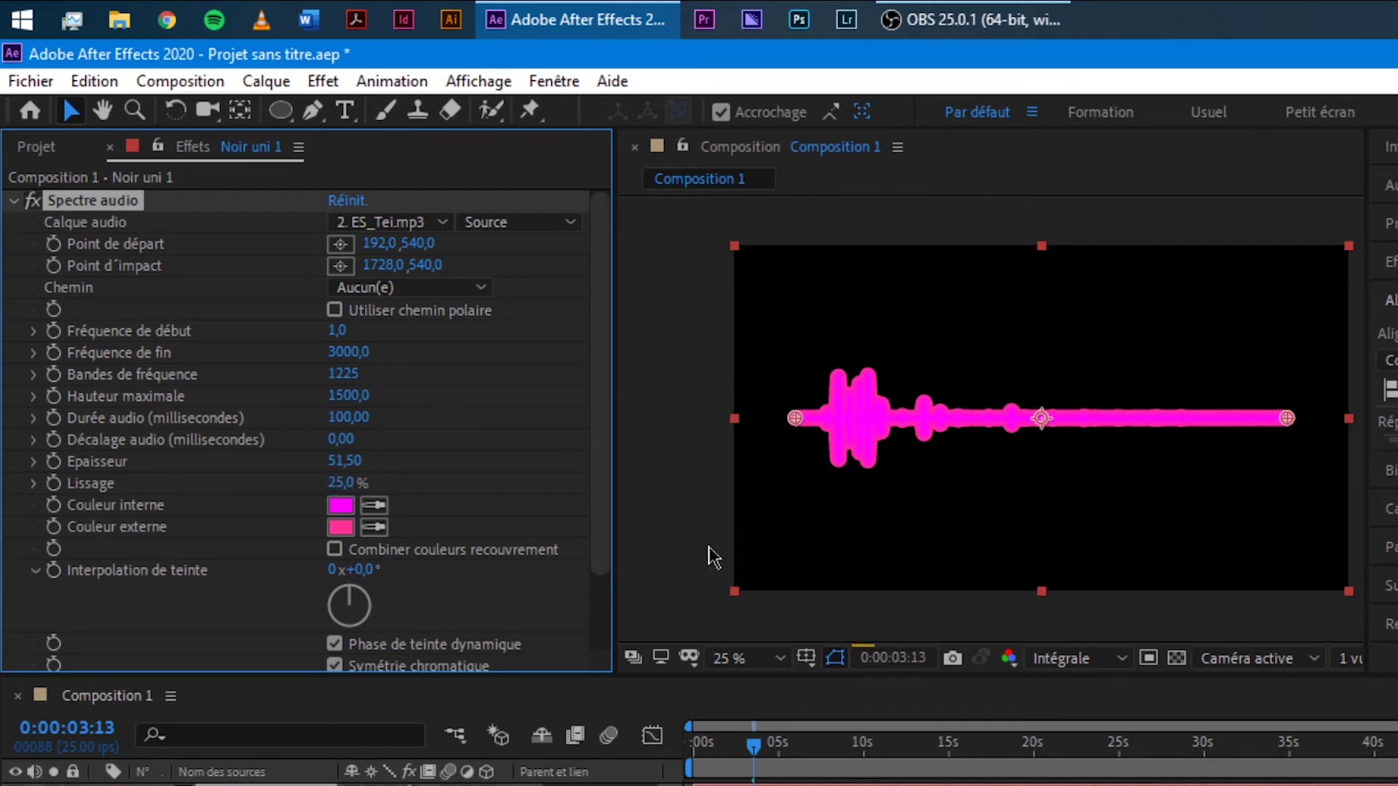
- Return the spectrum's Epaisseur to 5
{"action": "left_click", "coordinate": [355, 461]}
{"action": "type", "text": "5"}
{"action": "key", "text": "Return"}
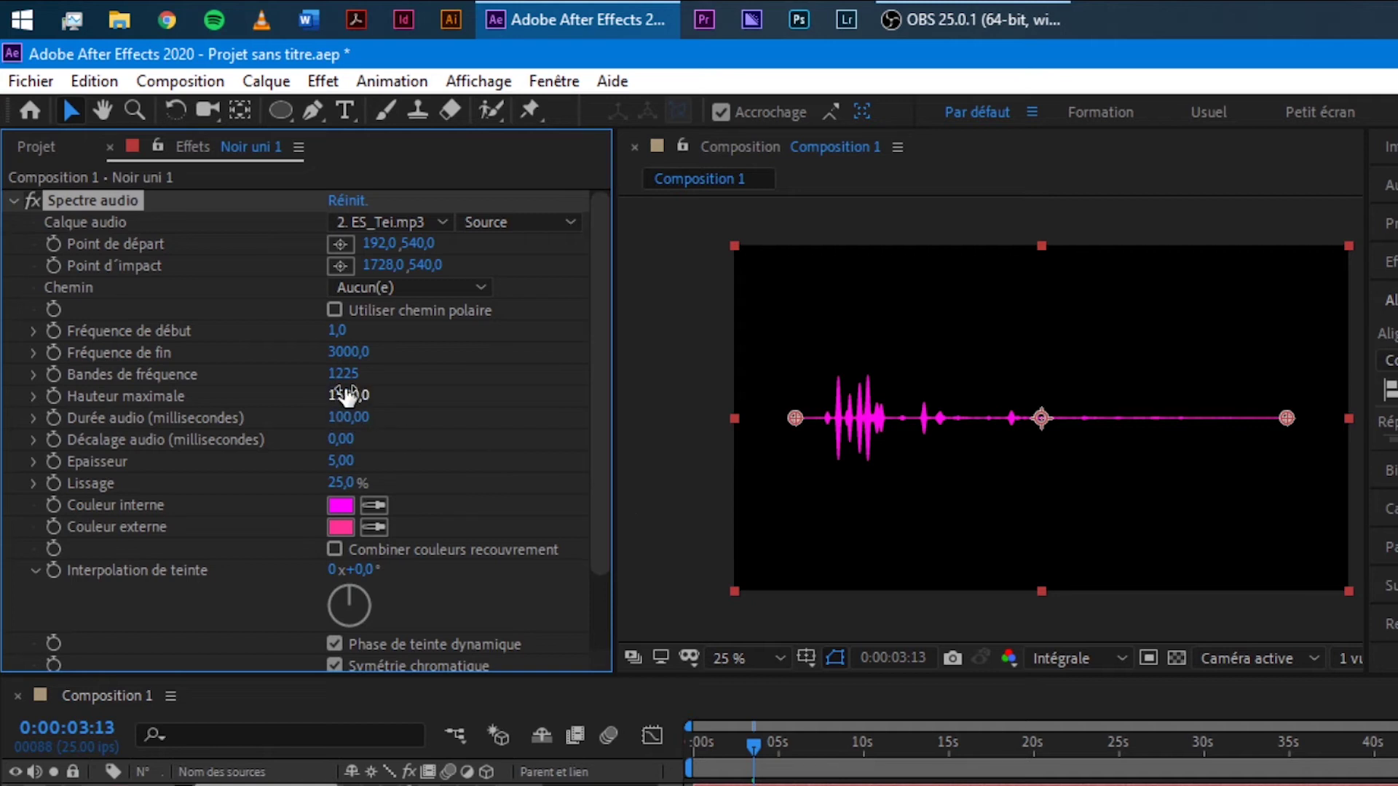
- Try a Durée audio of 240 milliseconds, set it to 50, and preview the animation
{"action": "left_click_drag", "start_coordinate": [344, 418], "coordinate": [347, 420]}
{"action": "left_click", "coordinate": [348, 420]}
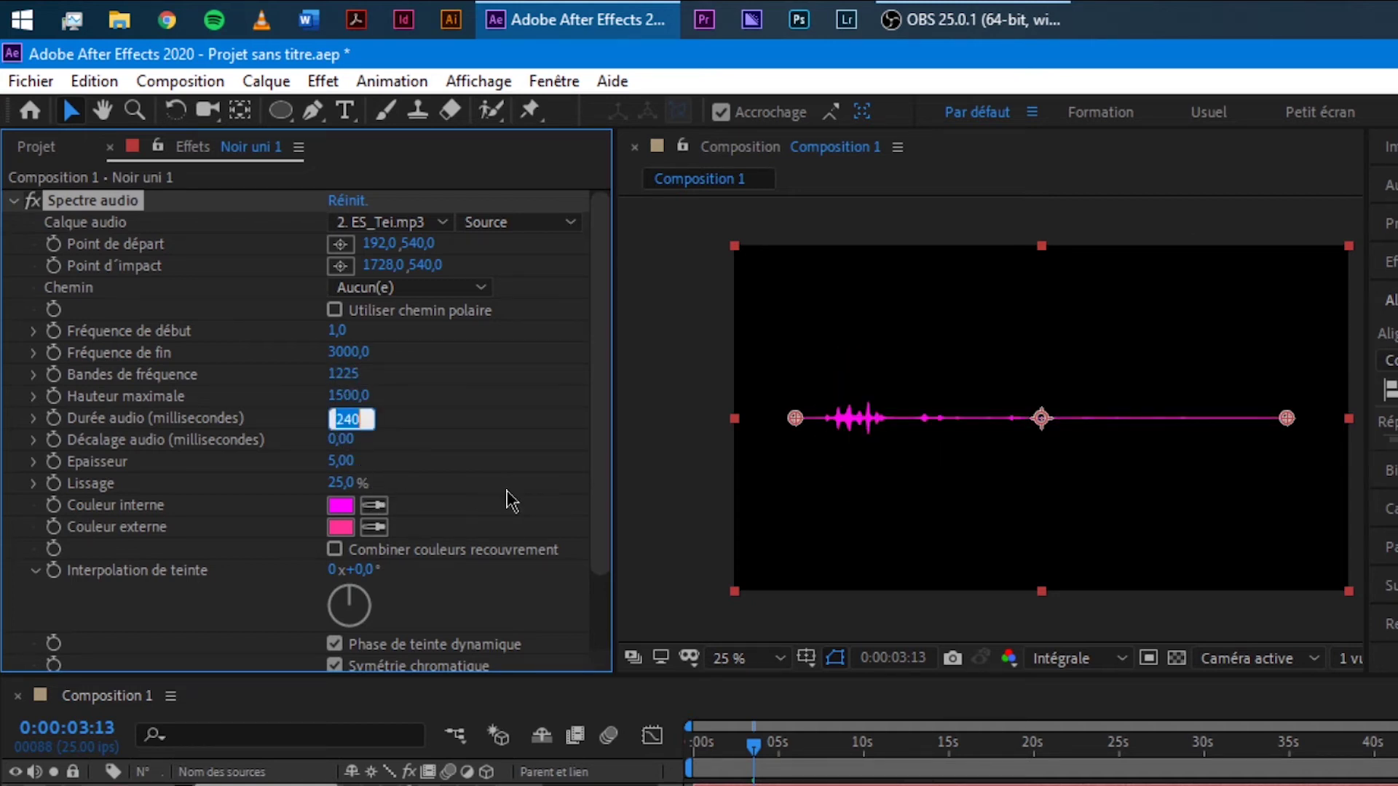
{"action": "type", "text": "50"}
{"action": "key", "text": "Return"}
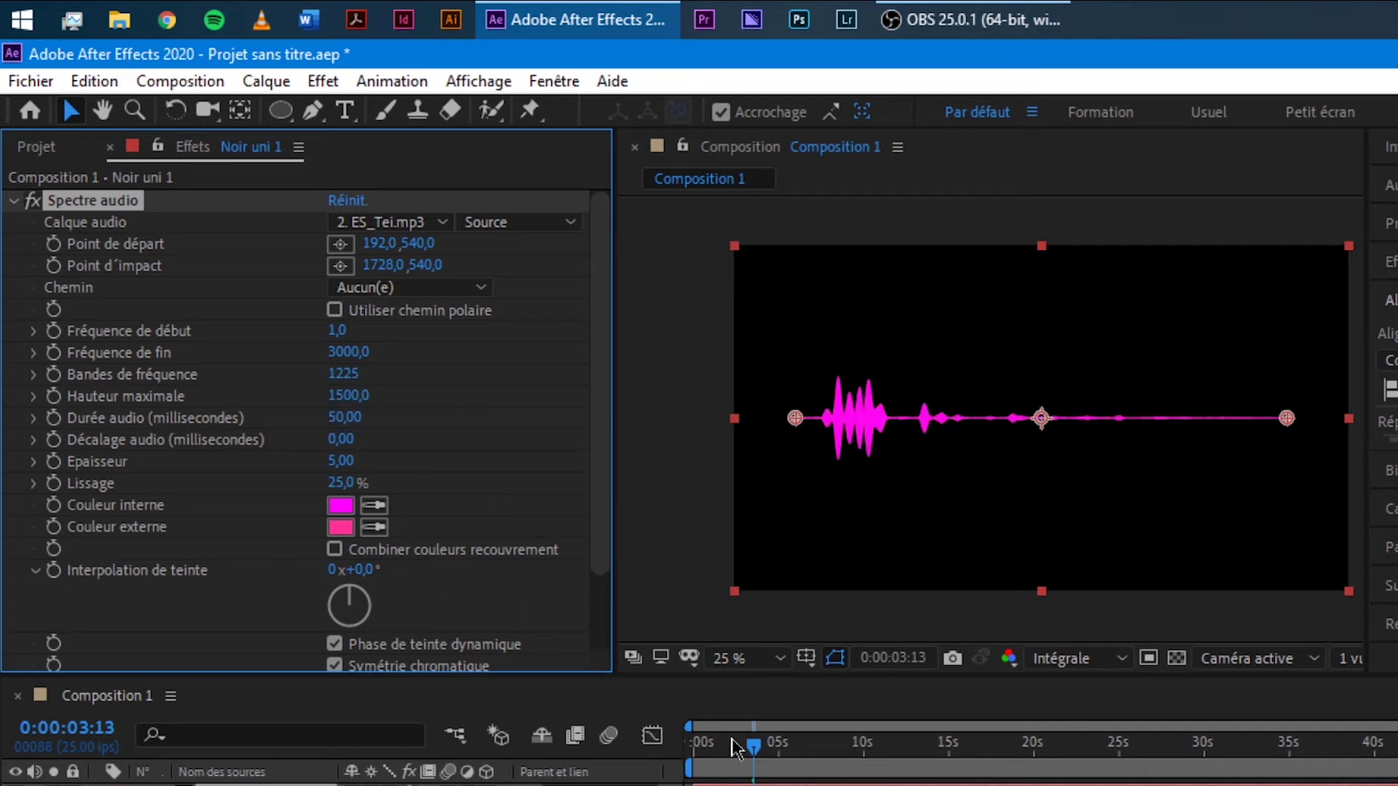
{"action": "key", "text": "space"}
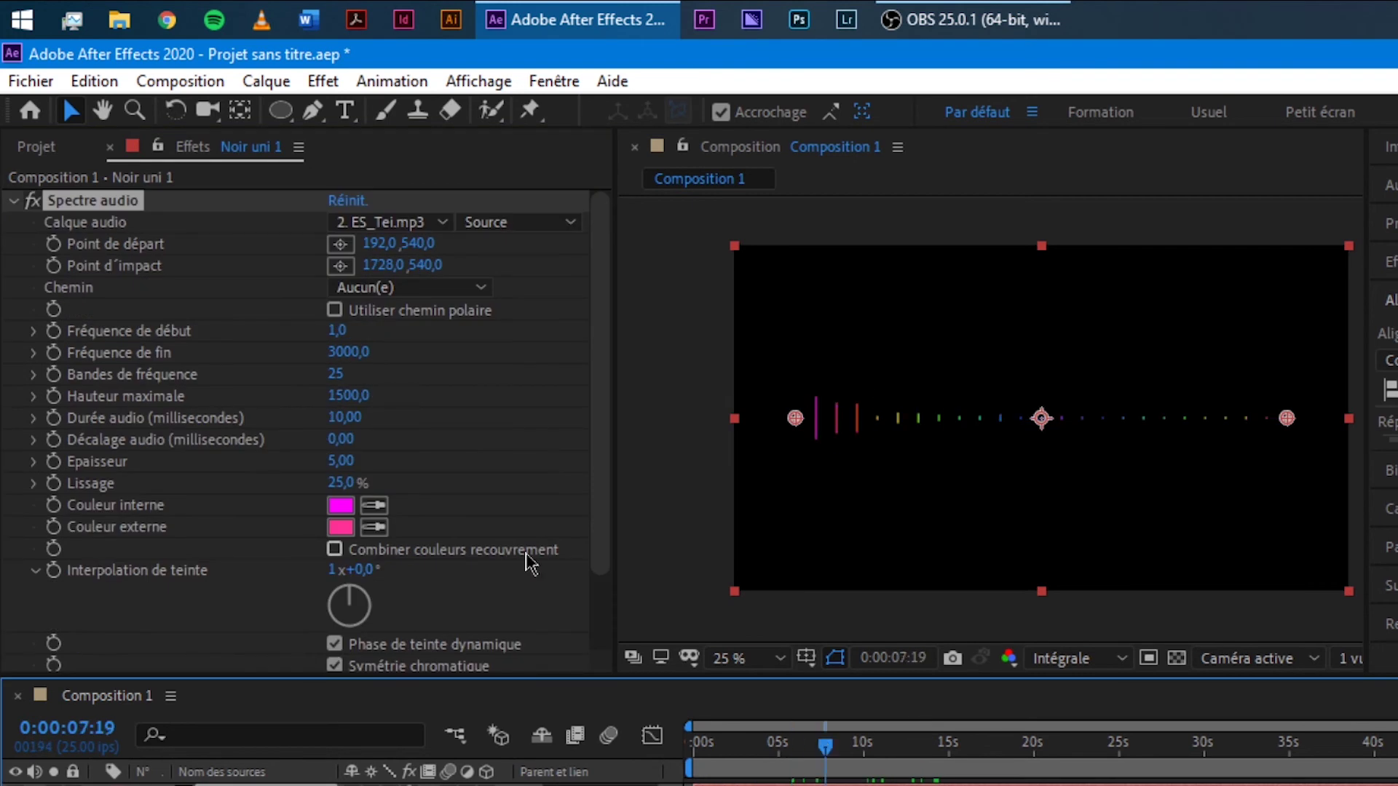
- Set Options d'affichage to Lignes analogiques and check the spectrum at several times up to 0:00:15:18
{"action": "scroll", "coordinate": [530, 564], "scroll_direction": "down", "scroll_amount": 3}
{"action": "left_click", "coordinate": [973, 746]}
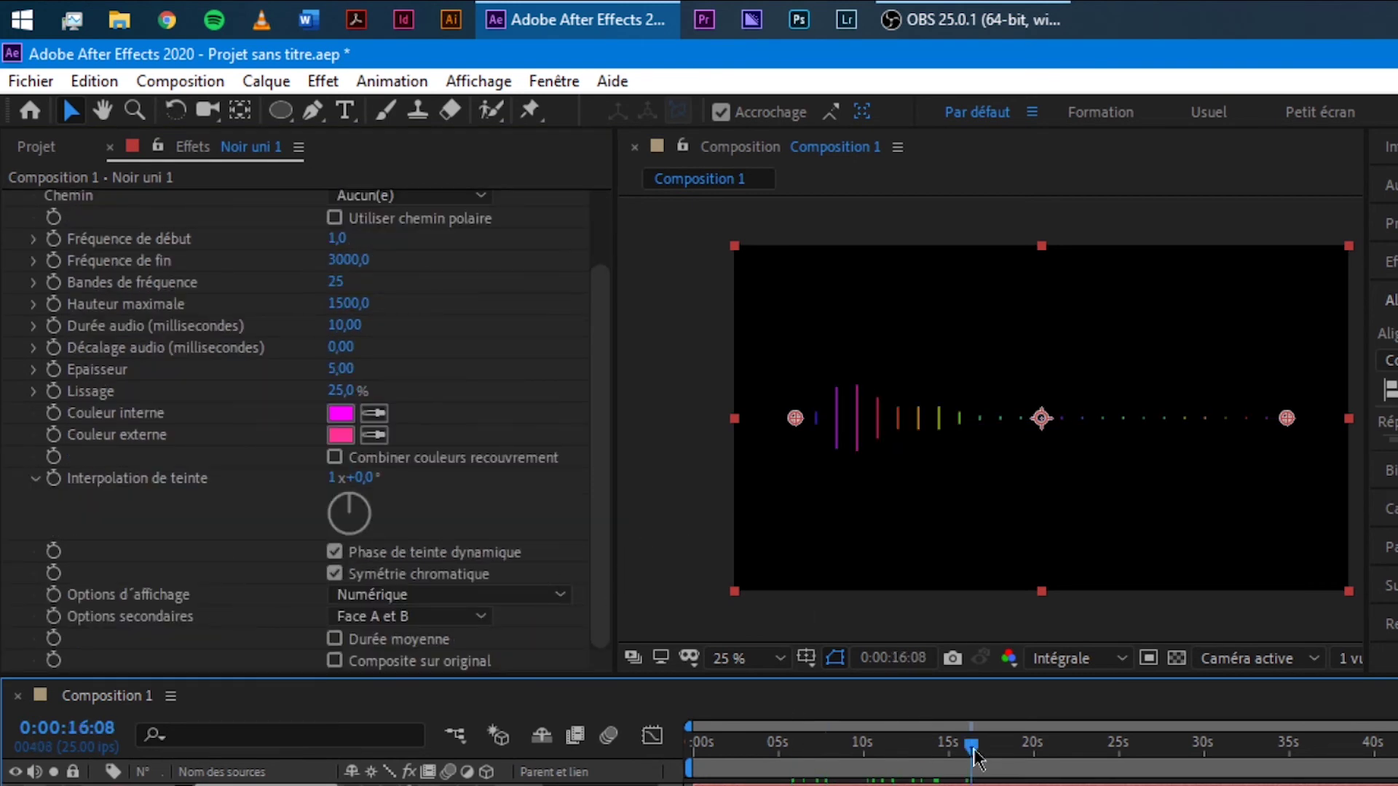
{"action": "left_click", "coordinate": [799, 746]}
{"action": "left_click", "coordinate": [535, 595]}
{"action": "left_click", "coordinate": [473, 649]}
{"action": "left_click", "coordinate": [813, 746]}
{"action": "left_click_drag", "start_coordinate": [859, 758], "coordinate": [961, 756]}
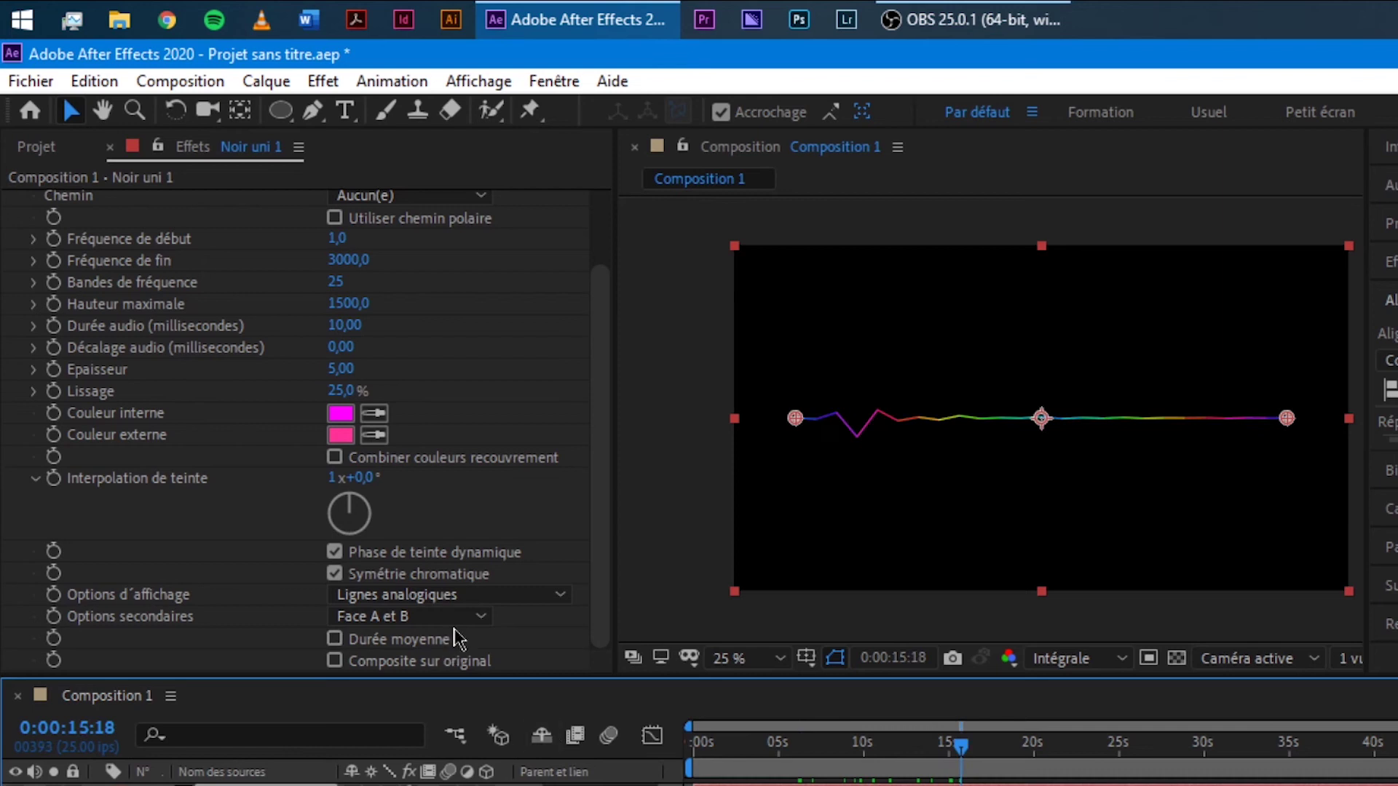
- Change Options d'affichage to Points analogiques and check the dots between about 0:00:03:02 and 0:00:05:15
{"action": "left_click", "coordinate": [446, 626]}
{"action": "left_click", "coordinate": [443, 617]}
{"action": "left_click", "coordinate": [437, 594]}
{"action": "left_click", "coordinate": [412, 688]}
{"action": "left_click_drag", "start_coordinate": [863, 757], "coordinate": [744, 757]}
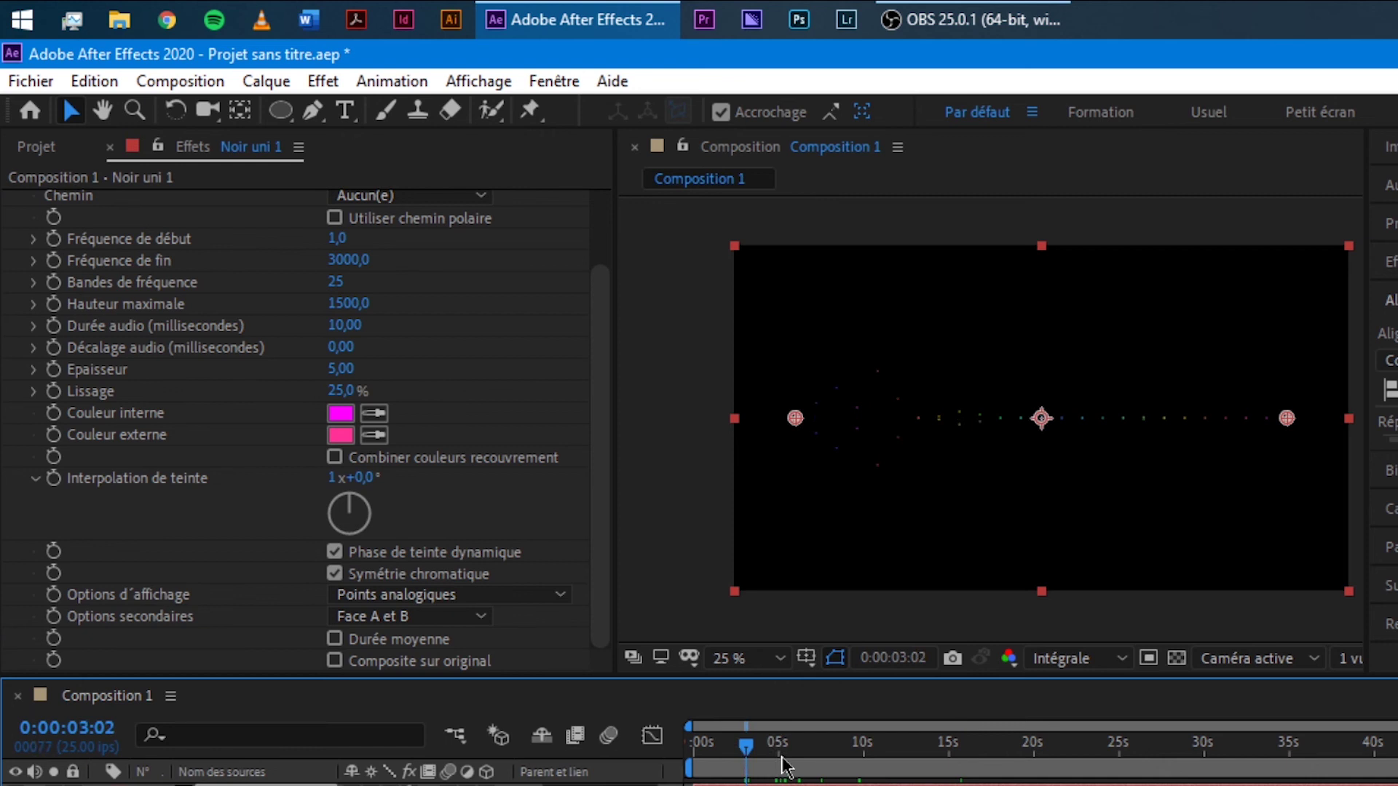
{"action": "left_click_drag", "start_coordinate": [782, 765], "coordinate": [788, 760]}
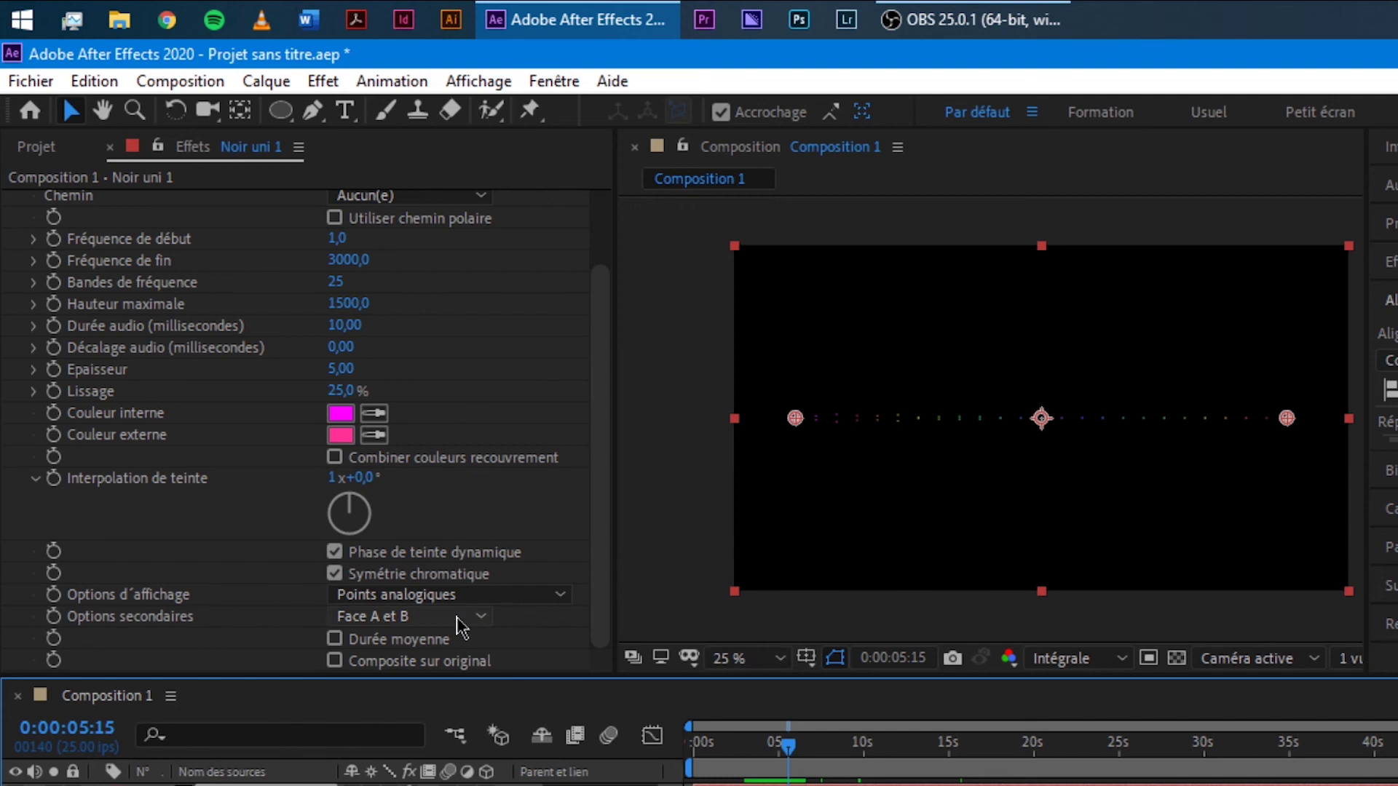
- Compare Face A and Face B in Options secondaires on the dotted spectrum
{"action": "left_click", "coordinate": [414, 618]}
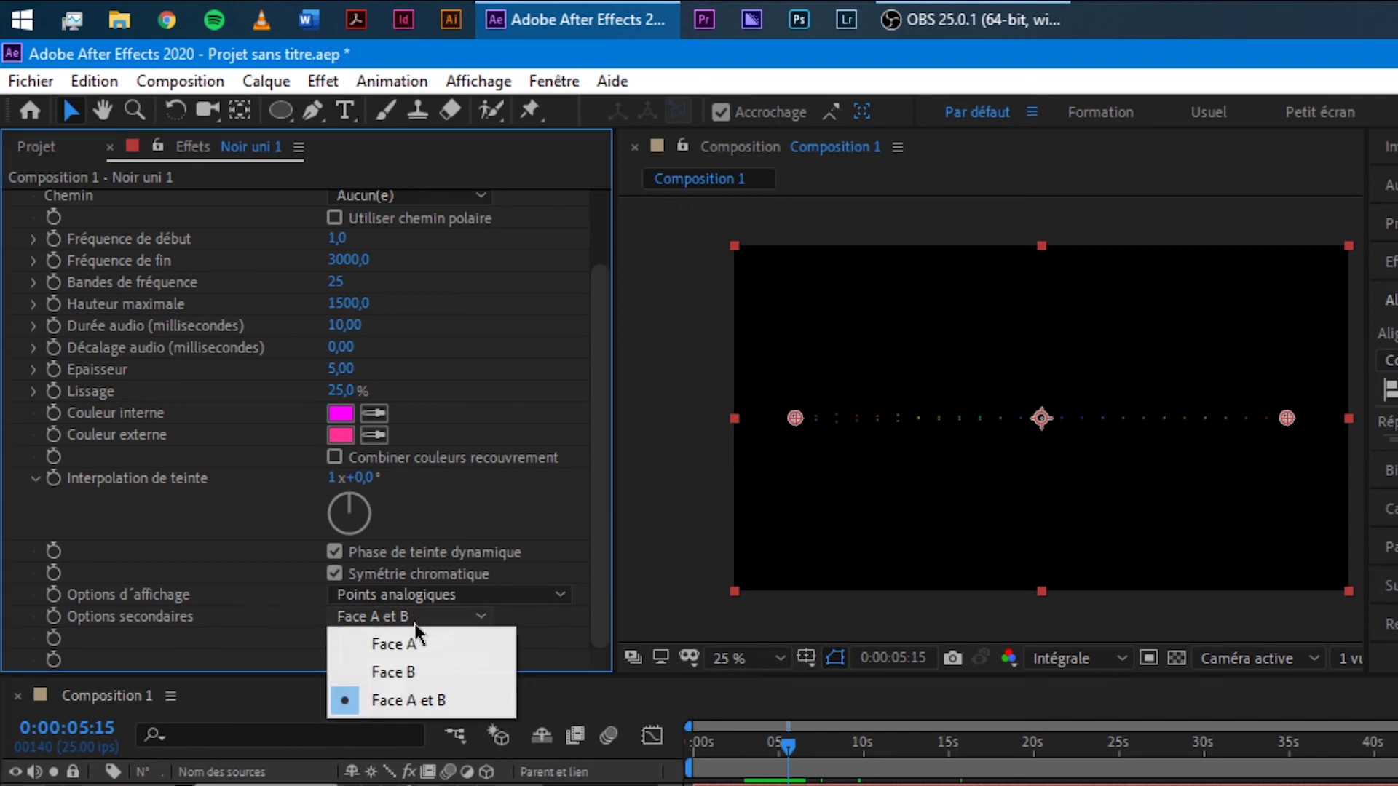
{"action": "left_click", "coordinate": [397, 644]}
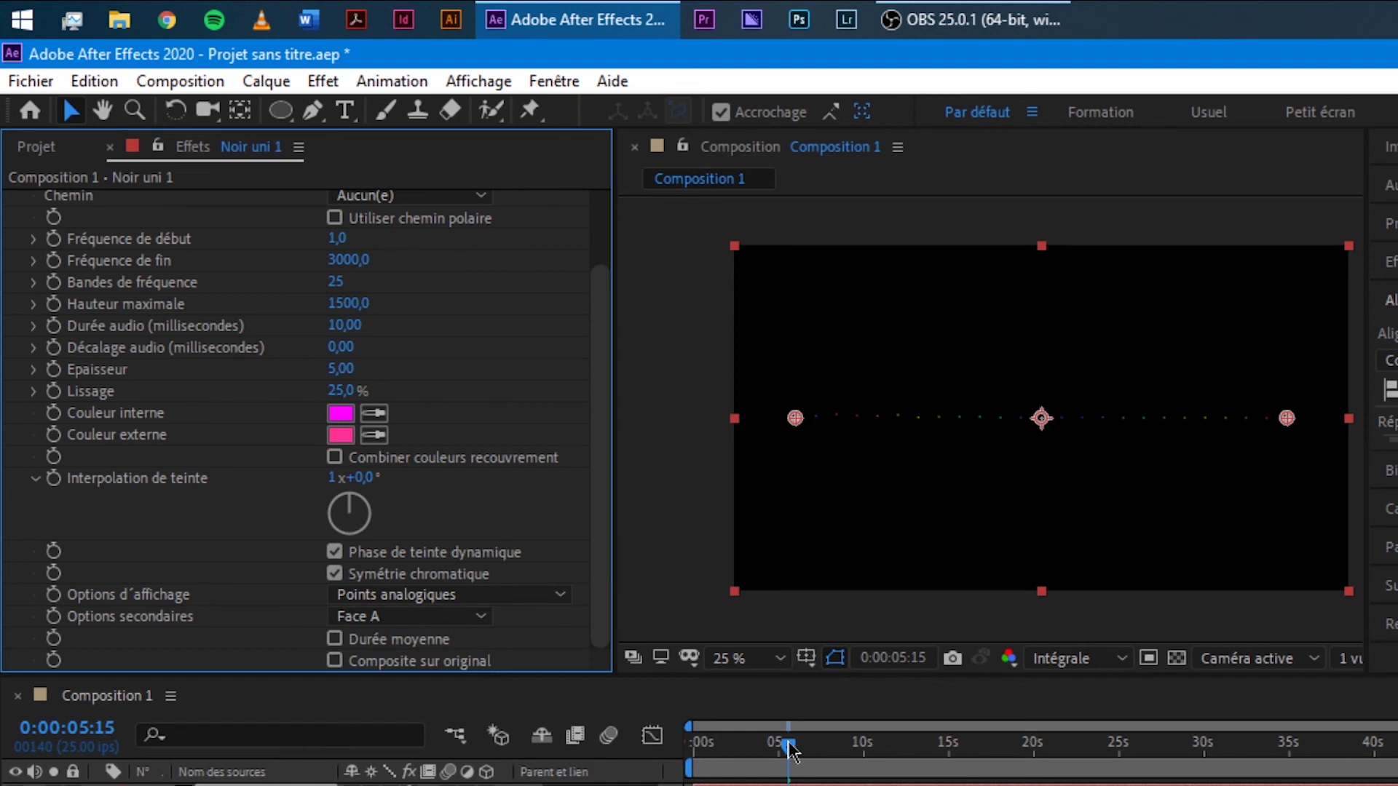
{"action": "left_click", "coordinate": [409, 617]}
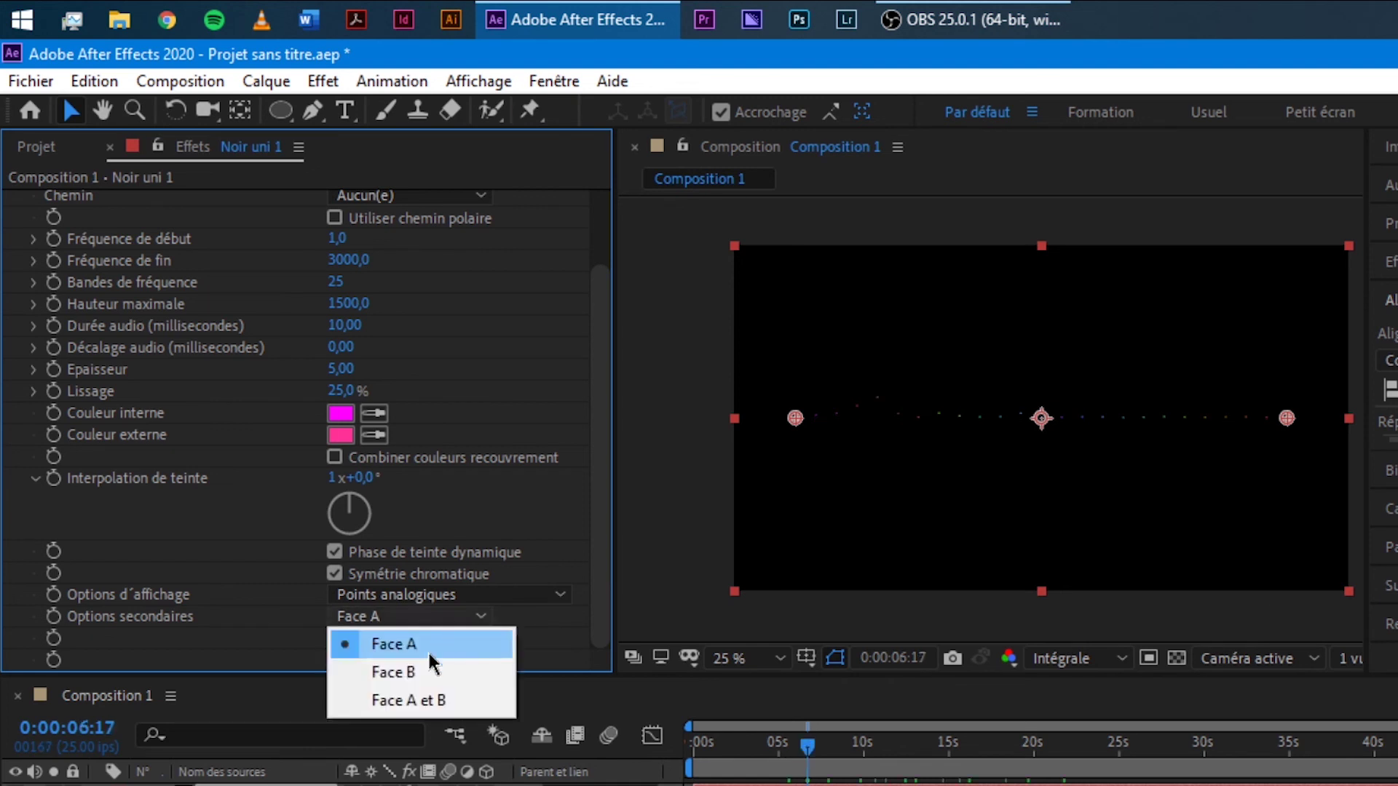
{"action": "left_click", "coordinate": [429, 673]}
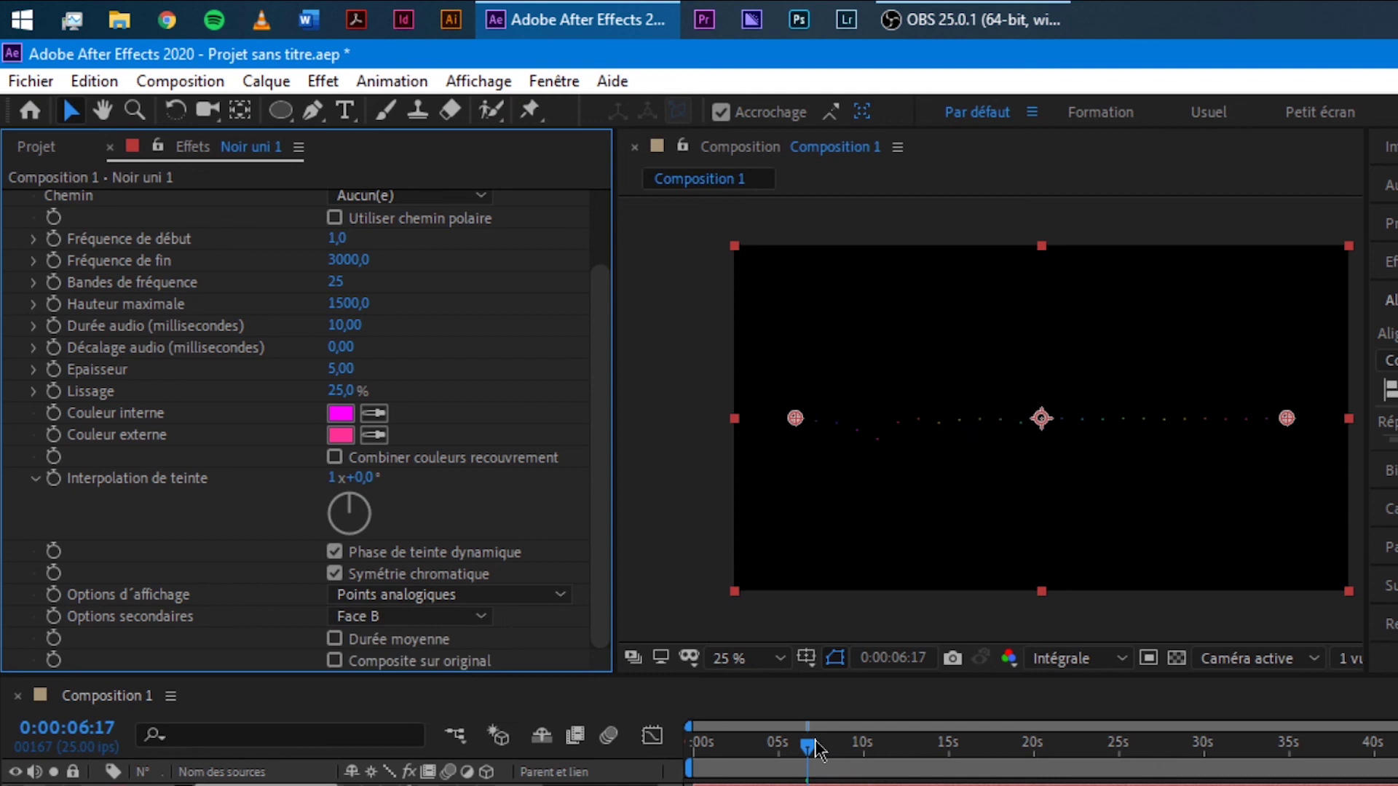
{"action": "mouse_move", "coordinate": [815, 749]}
{"action": "left_mouse_down"}
{"action": "mouse_move", "coordinate": [1145, 746]}
{"action": "mouse_move", "coordinate": [762, 733]}
{"action": "mouse_move", "coordinate": [1040, 743]}
{"action": "left_mouse_up"}
- Switch the spectrum to Lignes analogiques with Face A and check it along the timeline up to 0:00:26:14
{"action": "left_click", "coordinate": [452, 594]}
{"action": "left_click", "coordinate": [466, 649]}
{"action": "left_click", "coordinate": [463, 617]}
{"action": "left_click", "coordinate": [421, 644]}
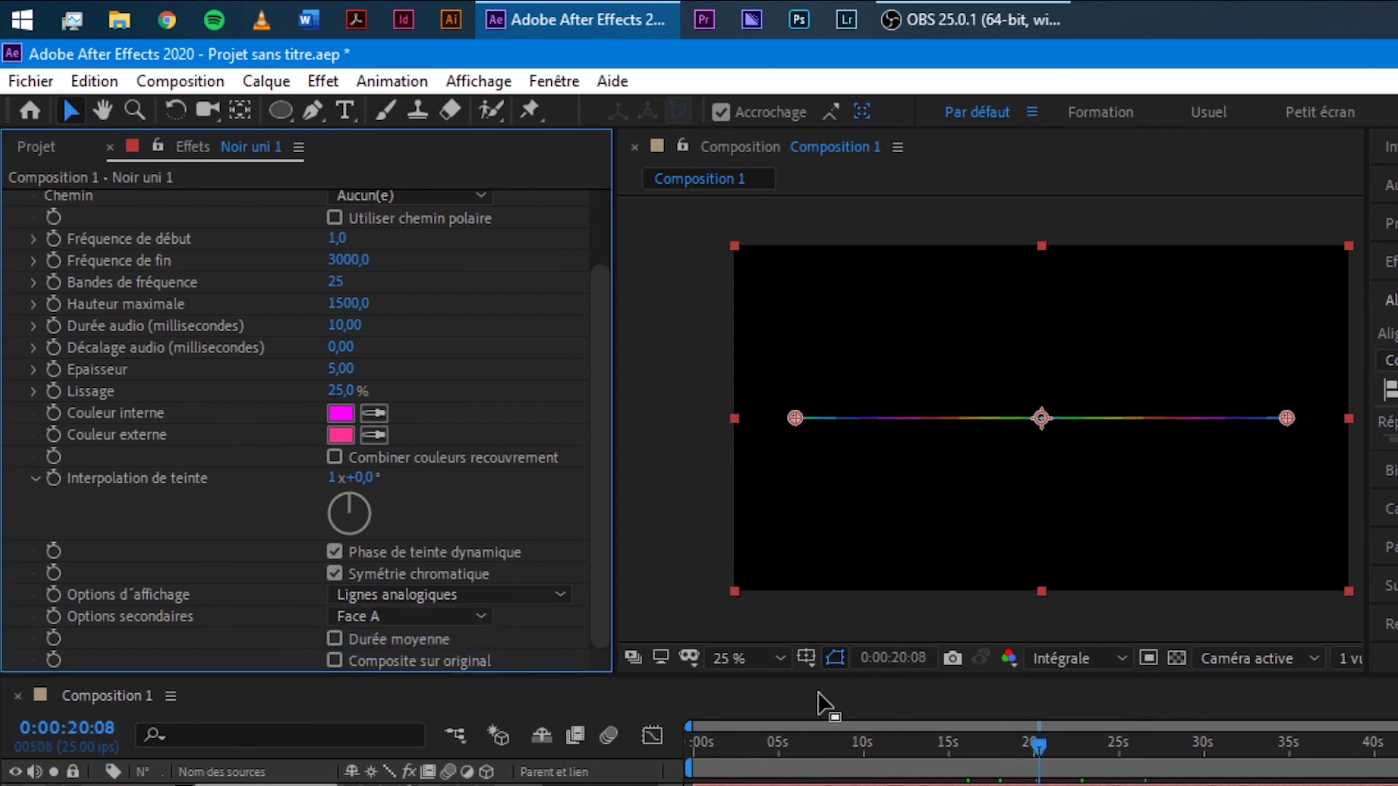
{"action": "left_click_drag", "start_coordinate": [785, 750], "coordinate": [1146, 744]}
- Set Options secondaires to Face A et B and check the line spectrum up to 0:00:22:01
{"action": "left_click", "coordinate": [461, 617]}
{"action": "left_click", "coordinate": [420, 701]}
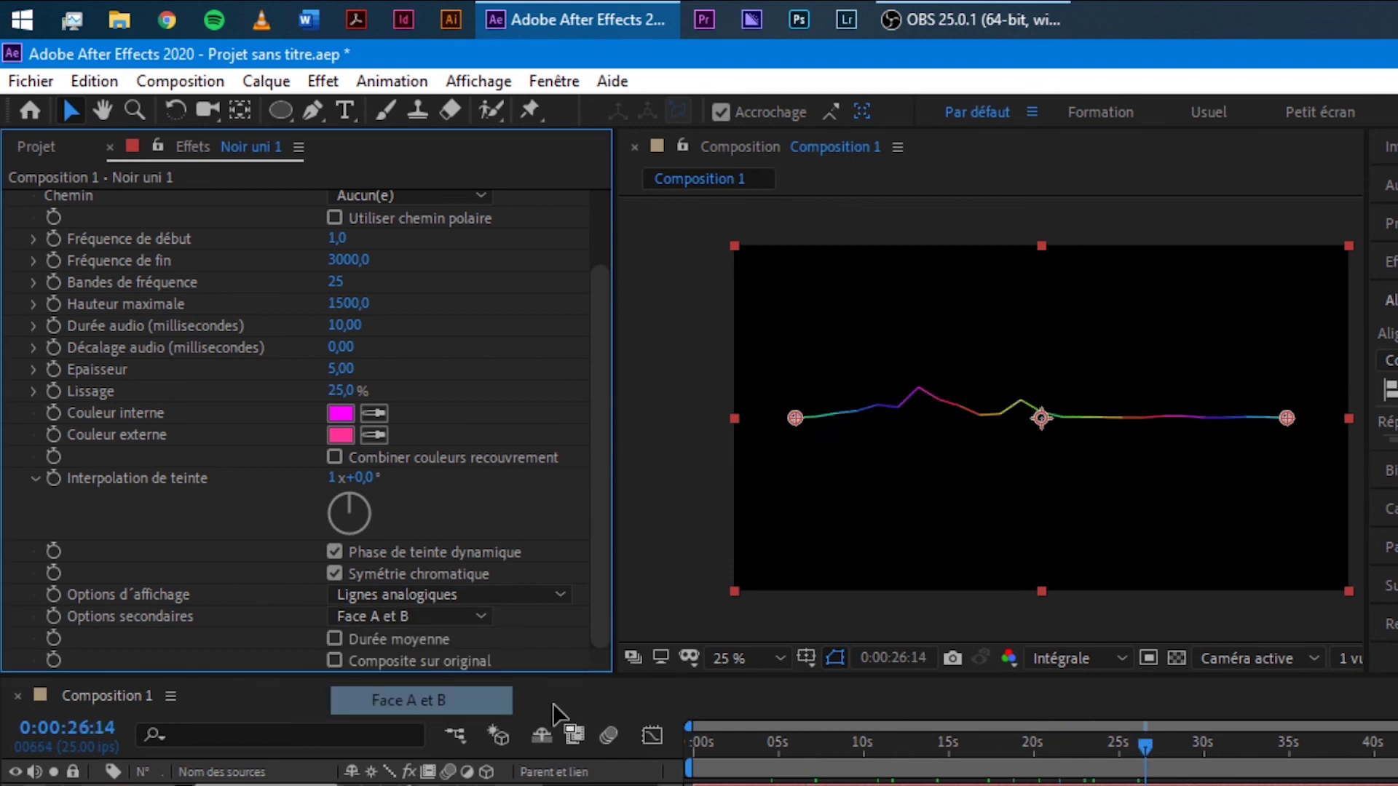
{"action": "left_click_drag", "start_coordinate": [741, 747], "coordinate": [1068, 749]}
- Set Options d'affichage to Numérique and Options secondaires to Face A, and check the bars along the timeline
{"action": "left_click", "coordinate": [440, 596]}
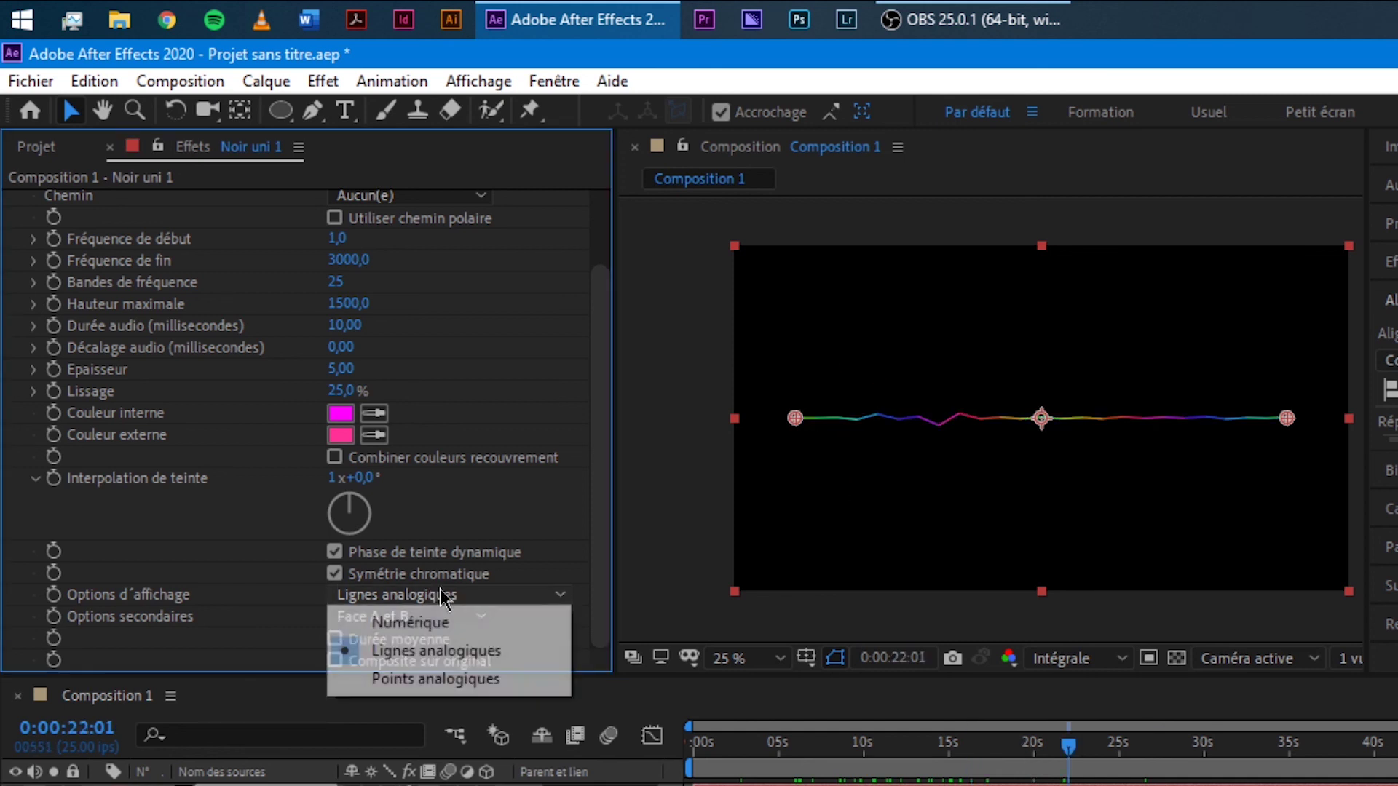
{"action": "left_click", "coordinate": [441, 620]}
{"action": "left_click", "coordinate": [408, 617]}
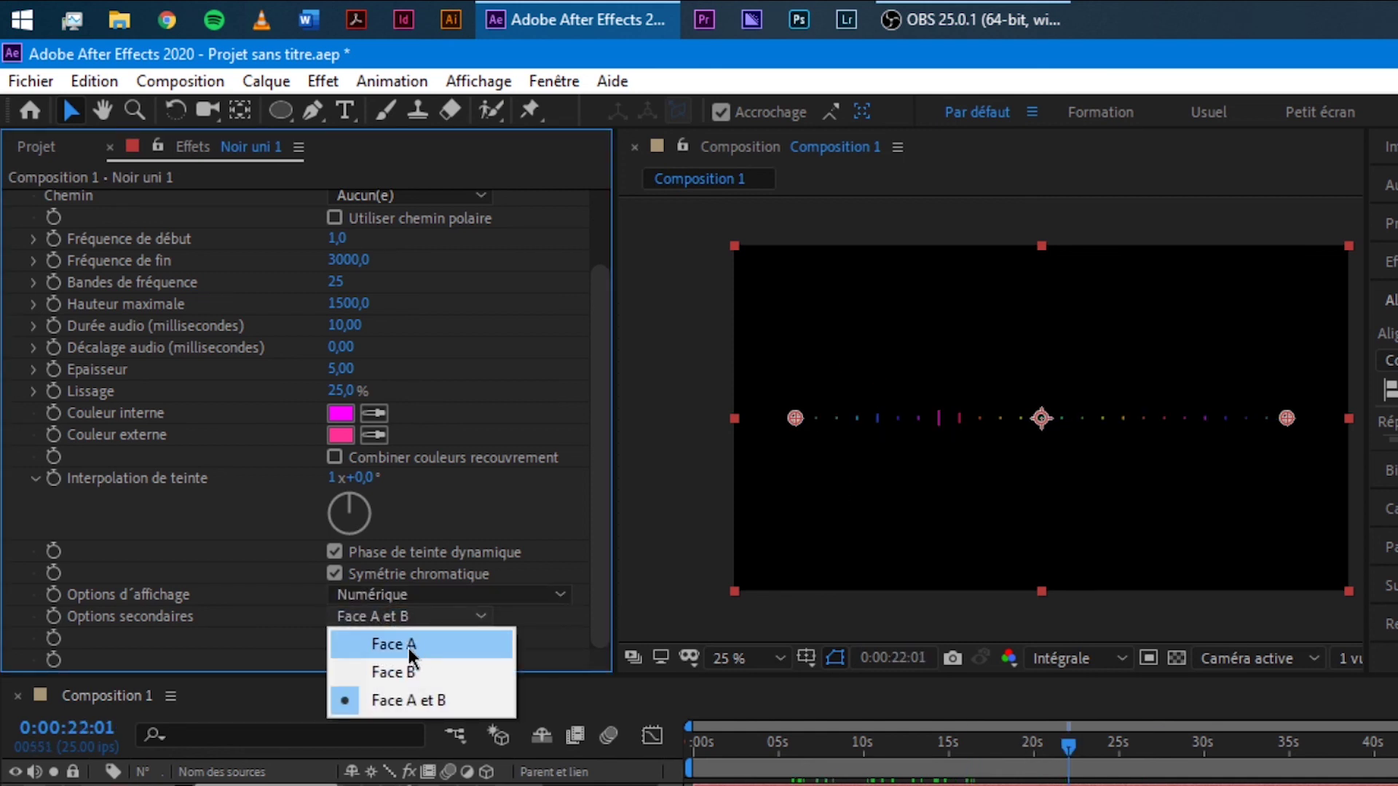
{"action": "left_click", "coordinate": [426, 647]}
{"action": "left_click_drag", "start_coordinate": [821, 746], "coordinate": [1117, 768]}
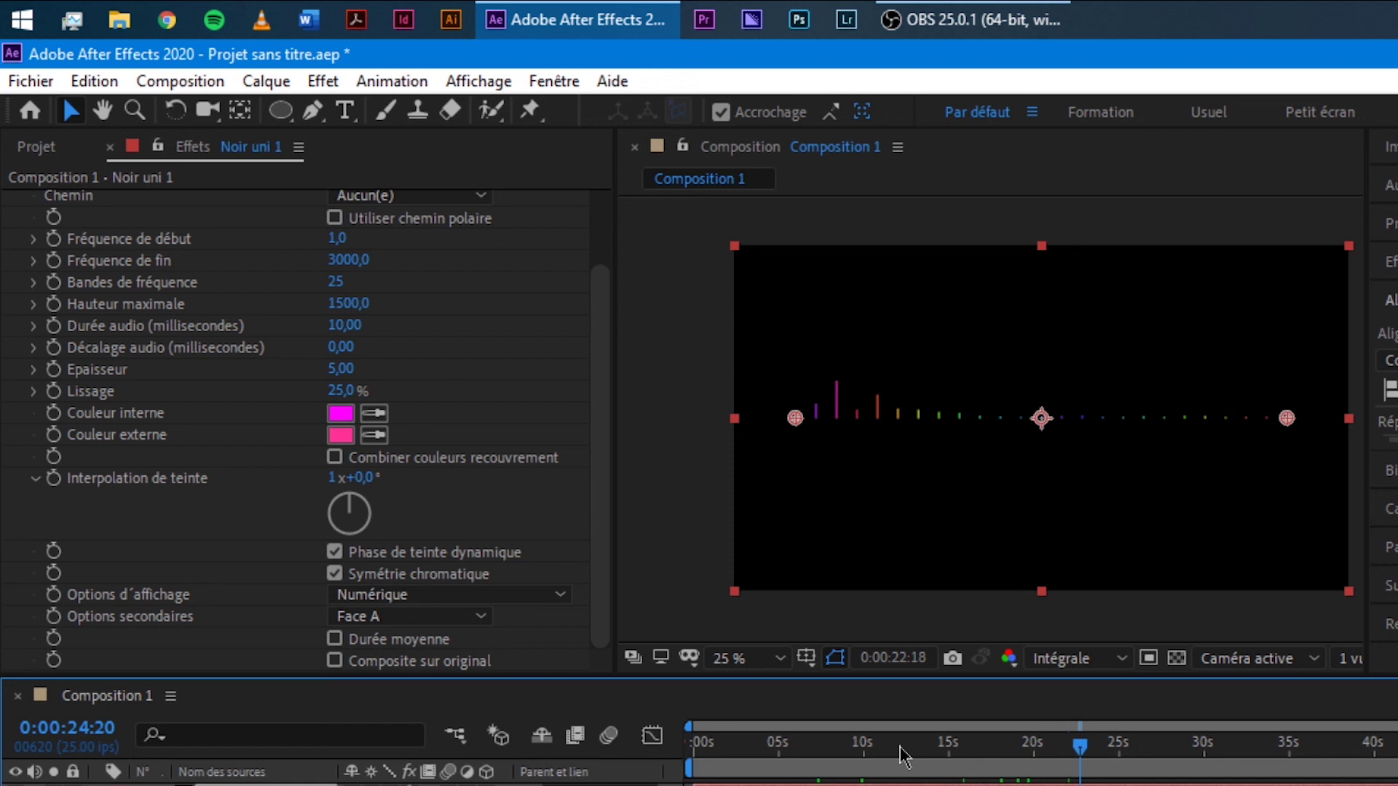
- Move the solid down so the spectrum sits near the lower edge of the composition, and preview the animation
{"action": "left_click_drag", "start_coordinate": [901, 748], "coordinate": [859, 746]}
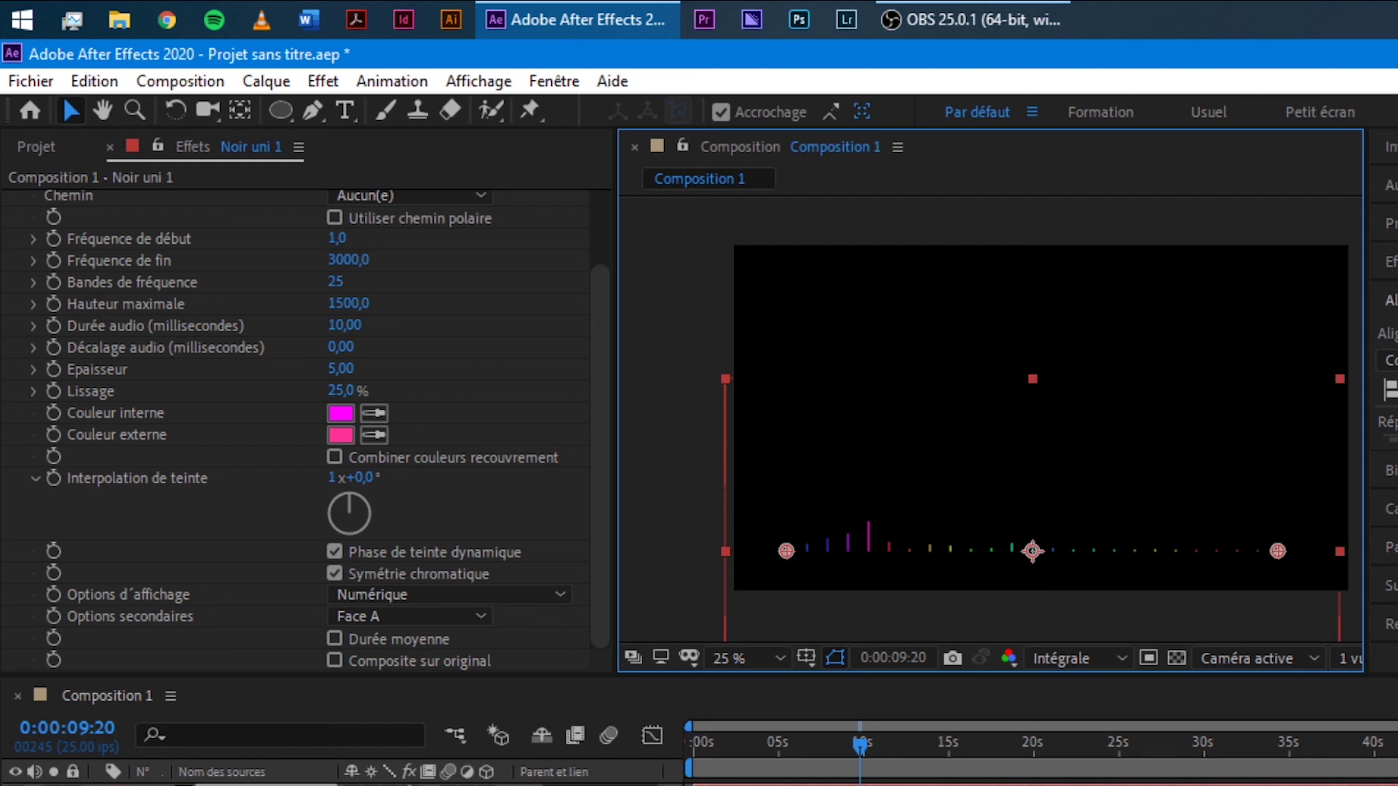
{"action": "key", "text": "space"}
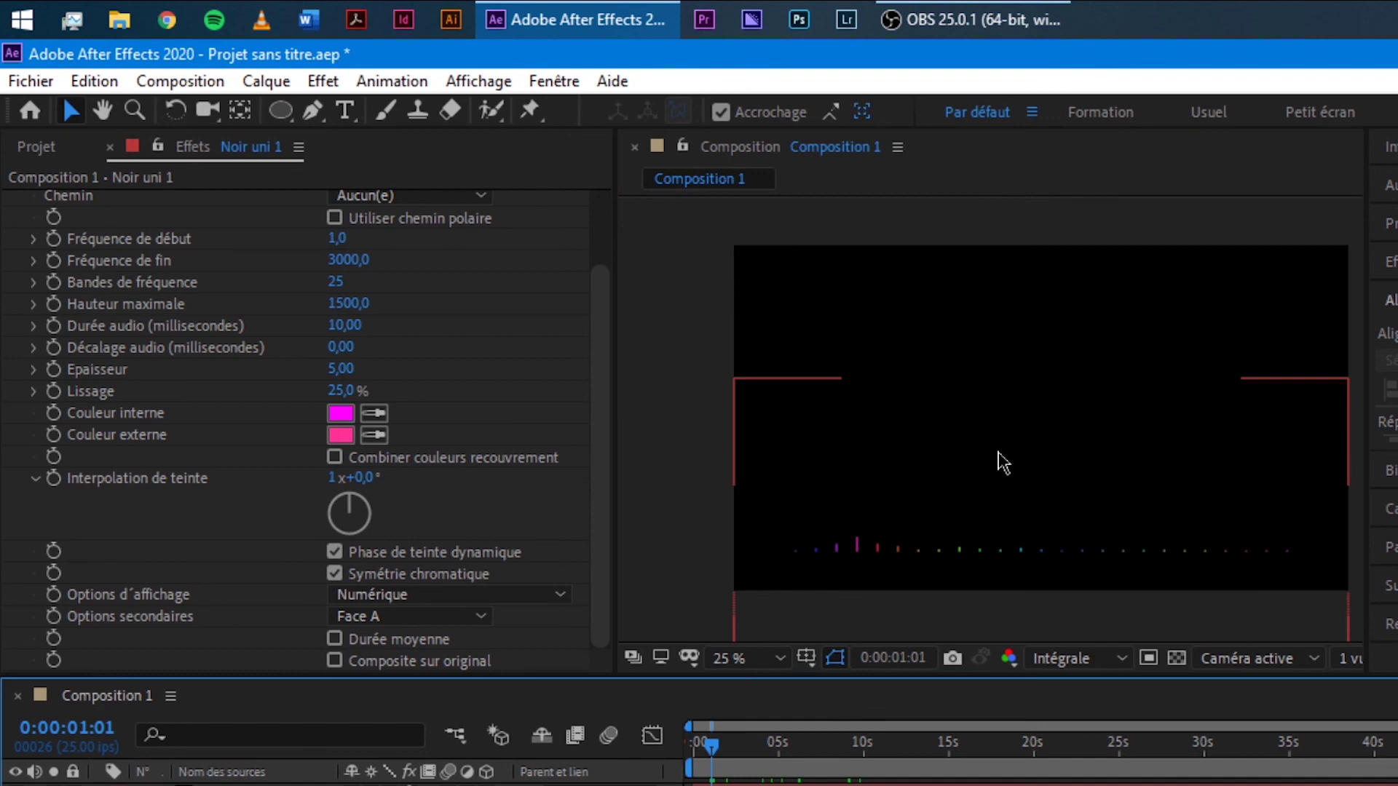